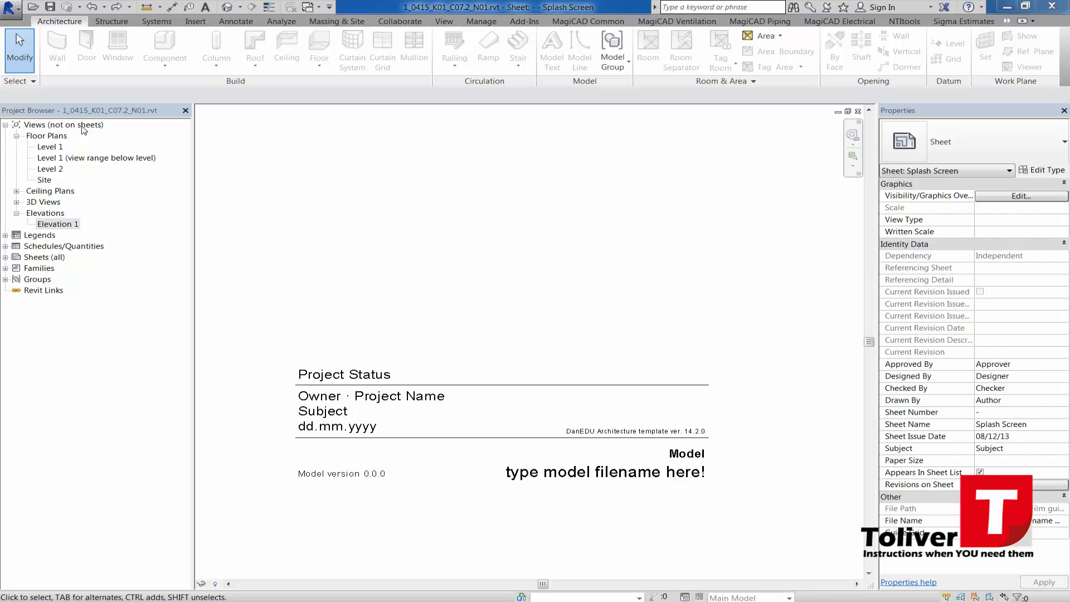
# - Set the Project Browser's organization for views to "all"
pyautogui.rightClick(82, 127)
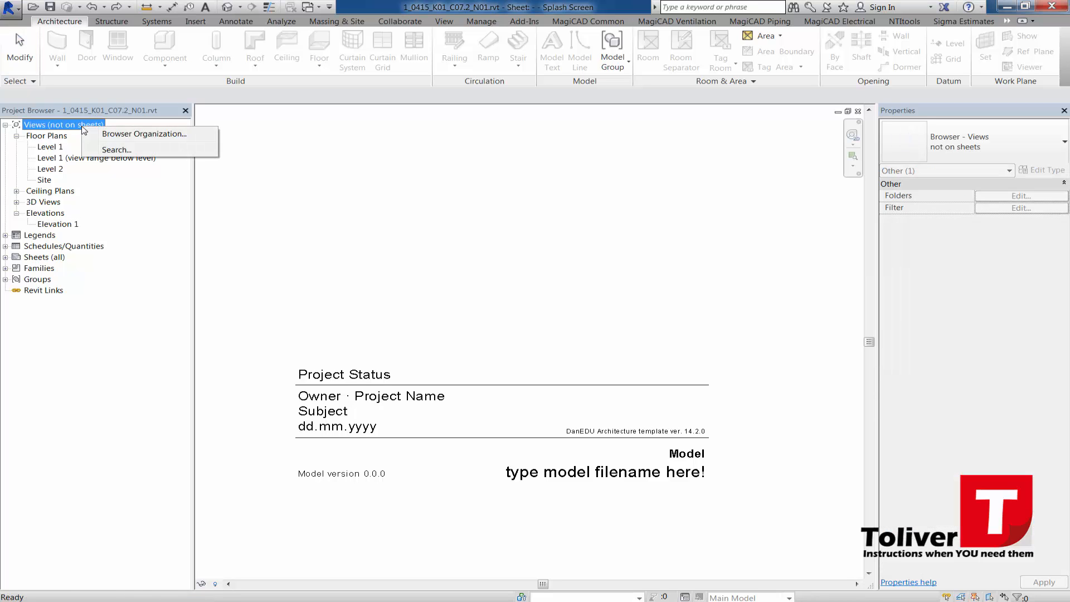
pyautogui.click(115, 134)
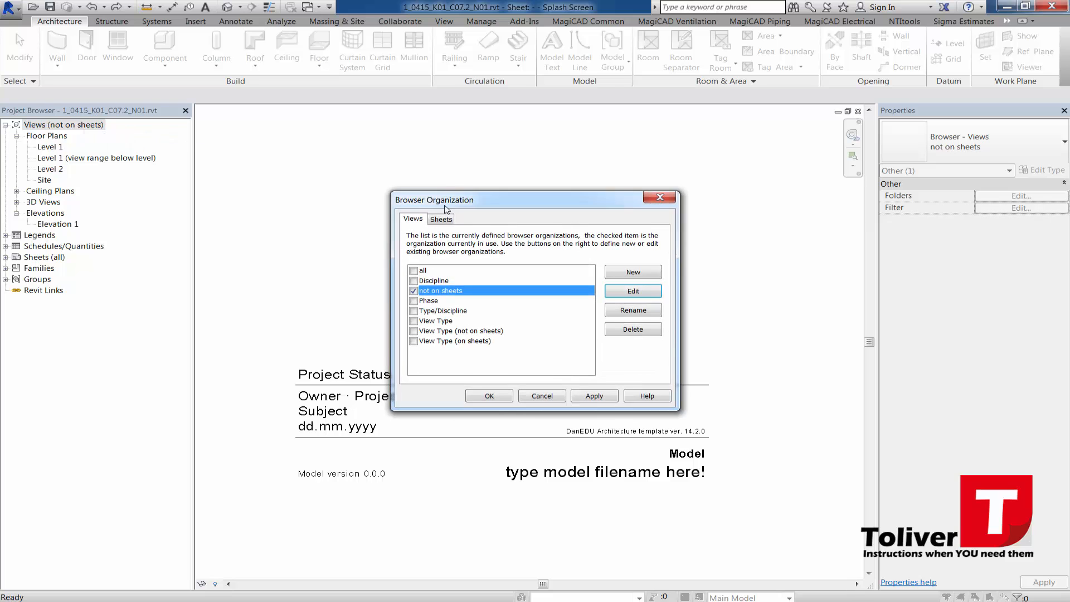
pyautogui.click(414, 272)
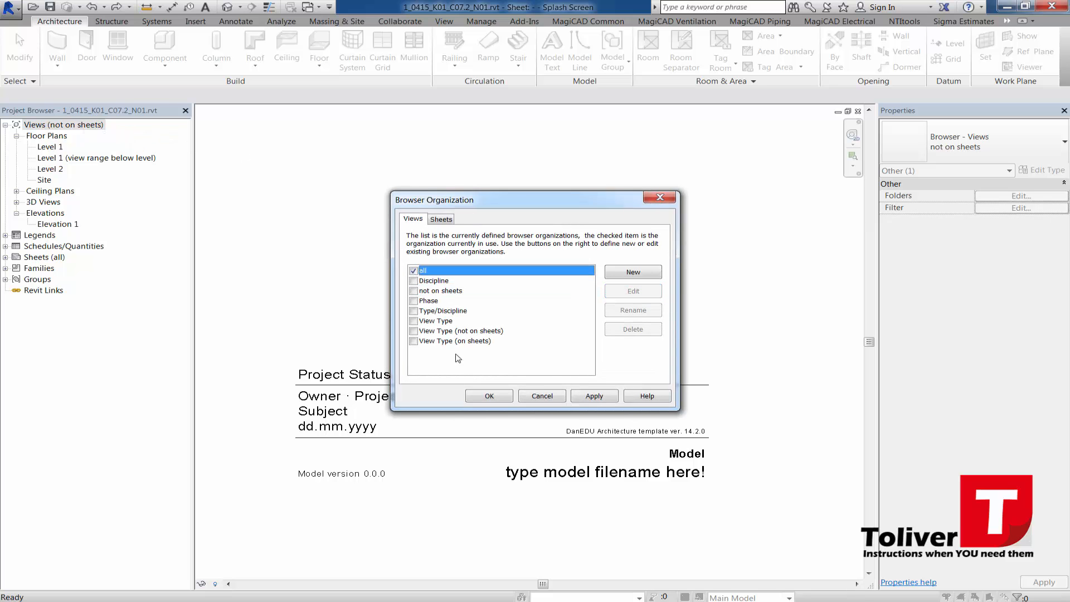
pyautogui.click(483, 397)
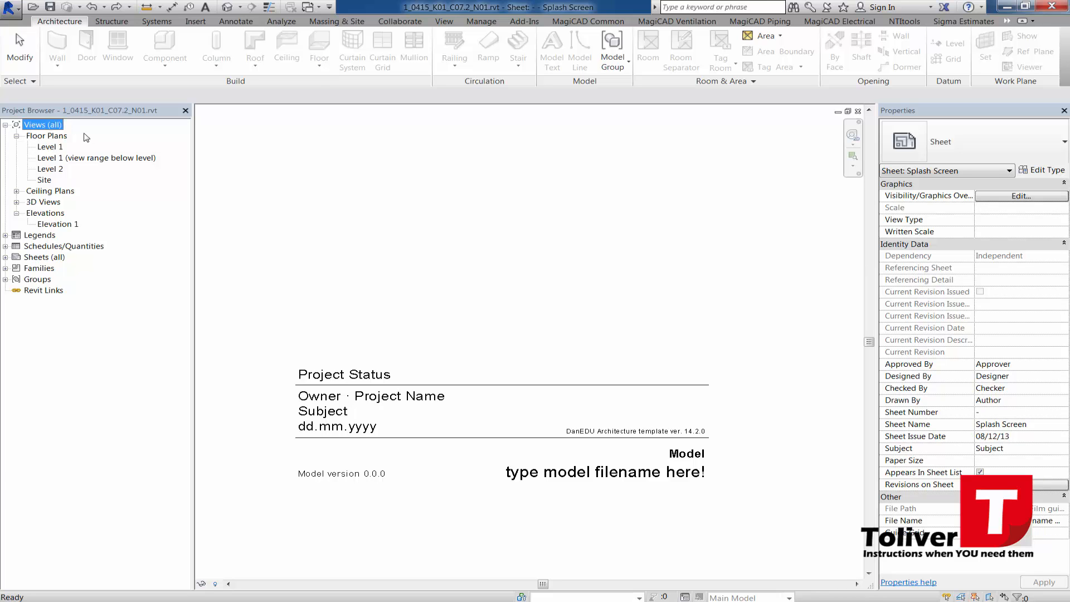
pyautogui.click(6, 258)
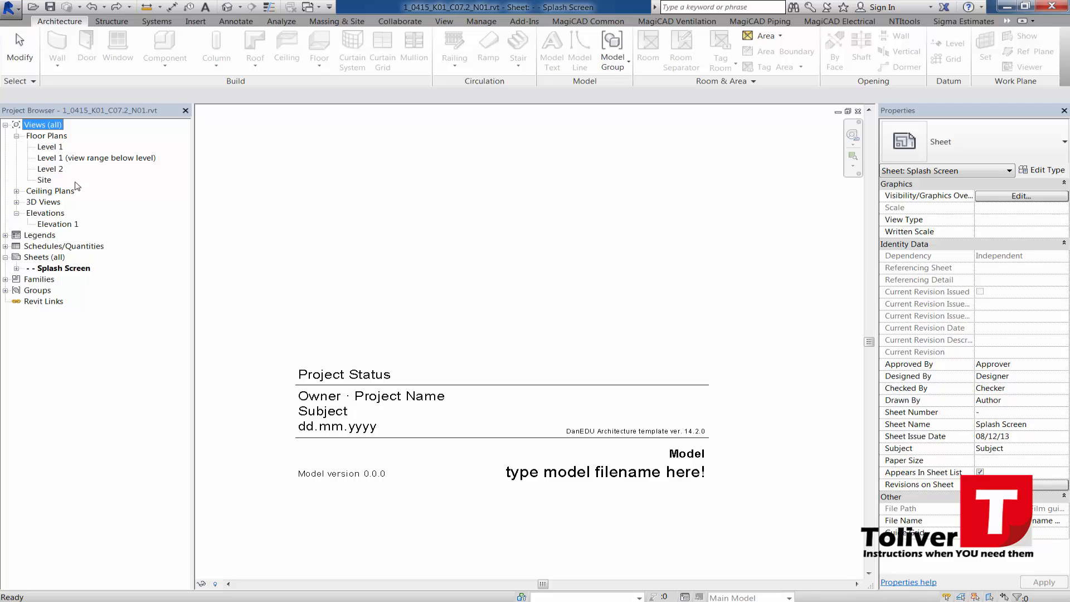
pyautogui.click(5, 258)
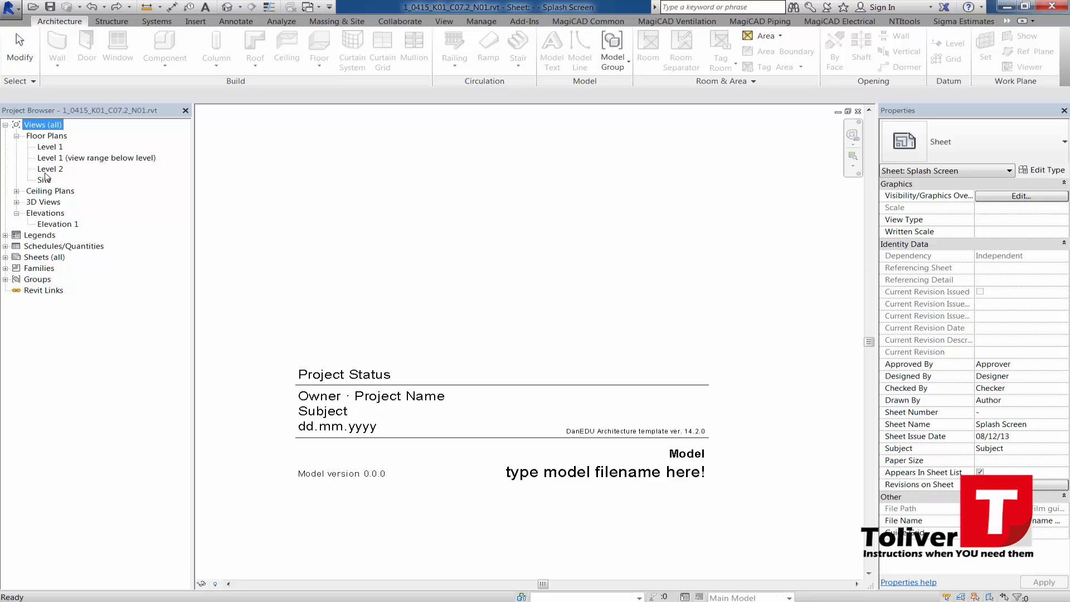
# - Open the Level 1 floor plan and bring the reference-line crossing and the existing elevation marker into view
pyautogui.doubleClick(53, 147)
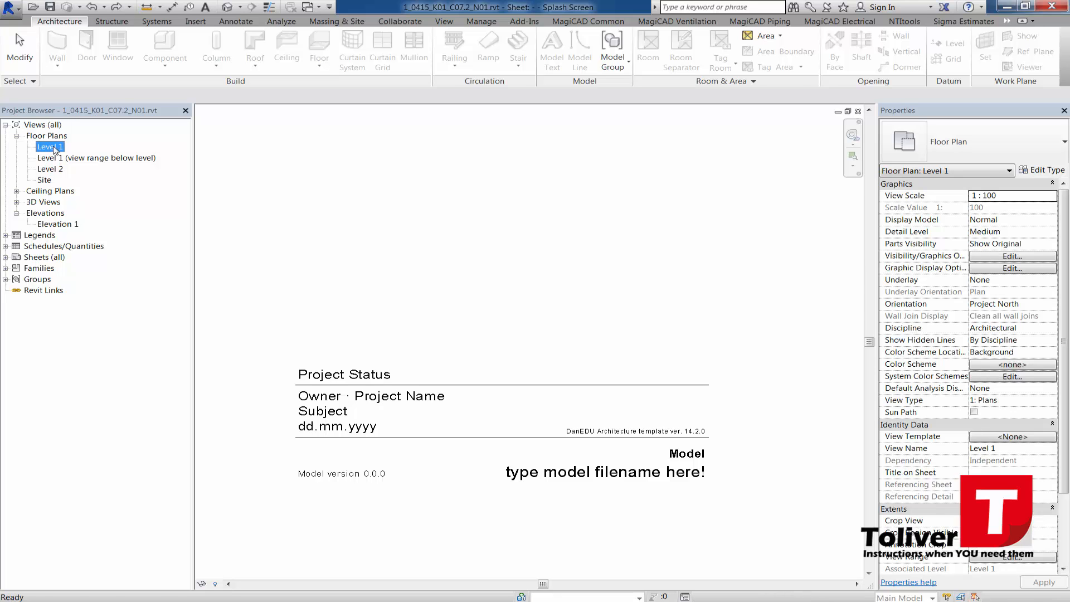
pyautogui.scroll(4, 554, 440)
pyautogui.scroll(-4, 482, 376)
pyautogui.moveTo(490, 379)
pyautogui.mouseDown(button='middle')
pyautogui.moveTo(504, 429)
pyautogui.moveTo(501, 417)
pyautogui.mouseUp(button='middle')
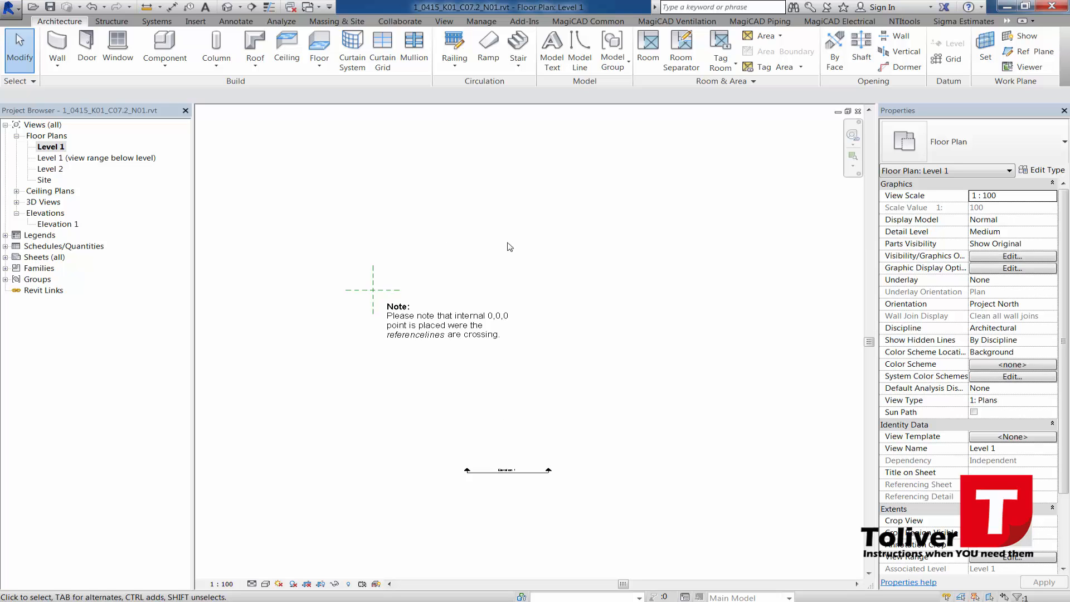
# - Place three elevation markers around the reference-line crossing, on its north, east and west sides
pyautogui.click(445, 21)
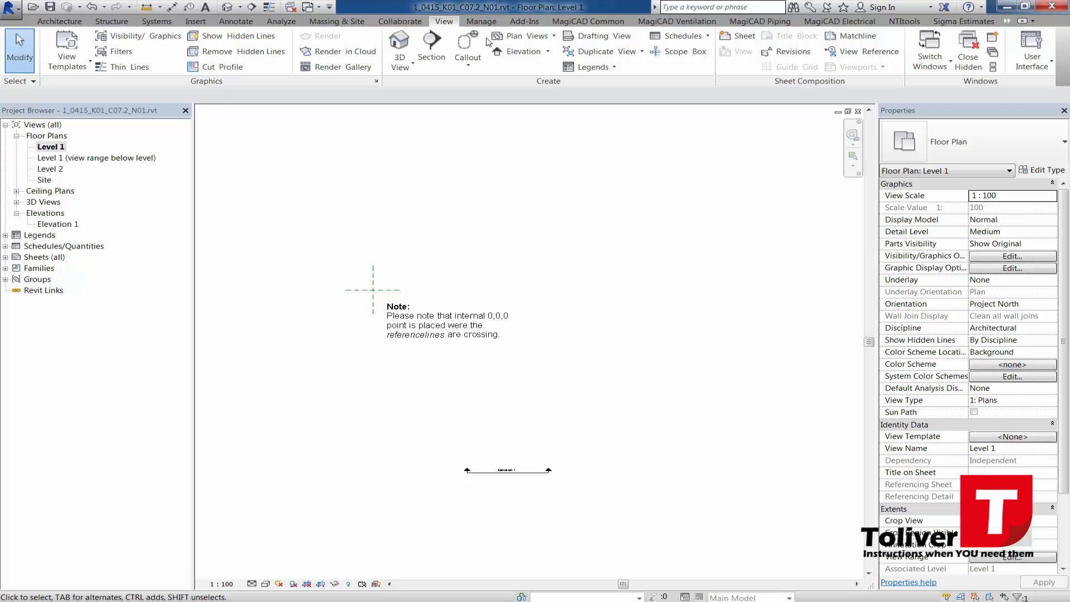
pyautogui.click(518, 54)
pyautogui.scroll(-1, 439, 189)
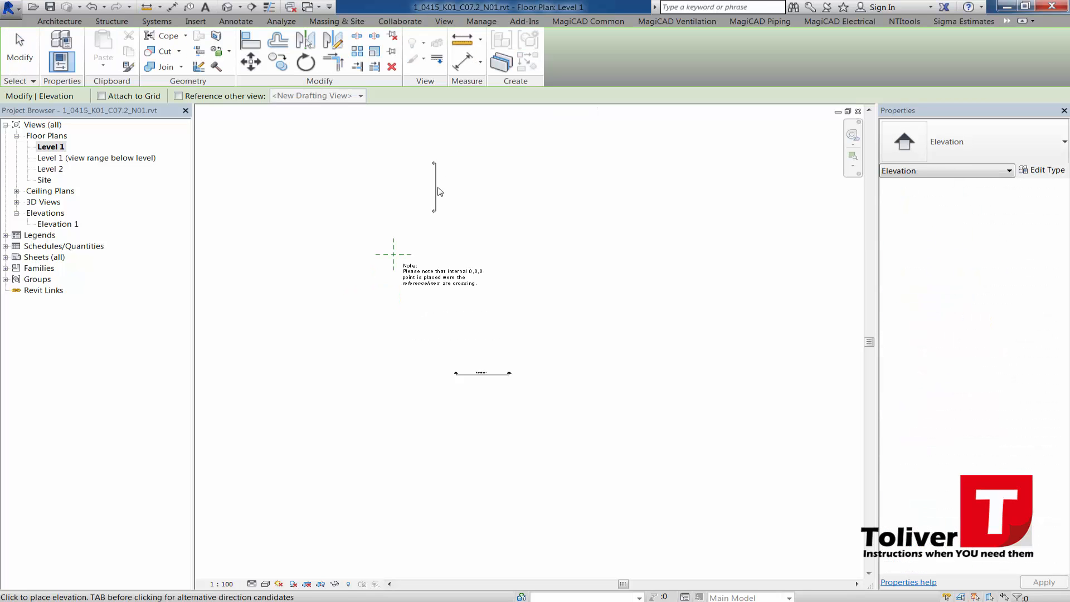
pyautogui.moveTo(438, 191); pyautogui.dragTo(450, 224, button='middle')
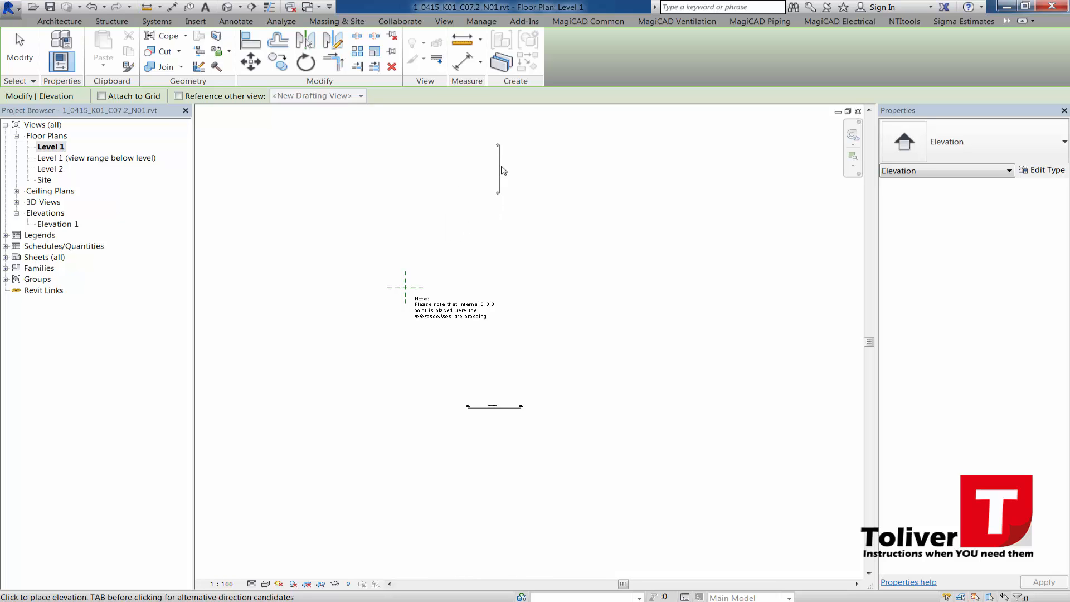
pyautogui.click(500, 163)
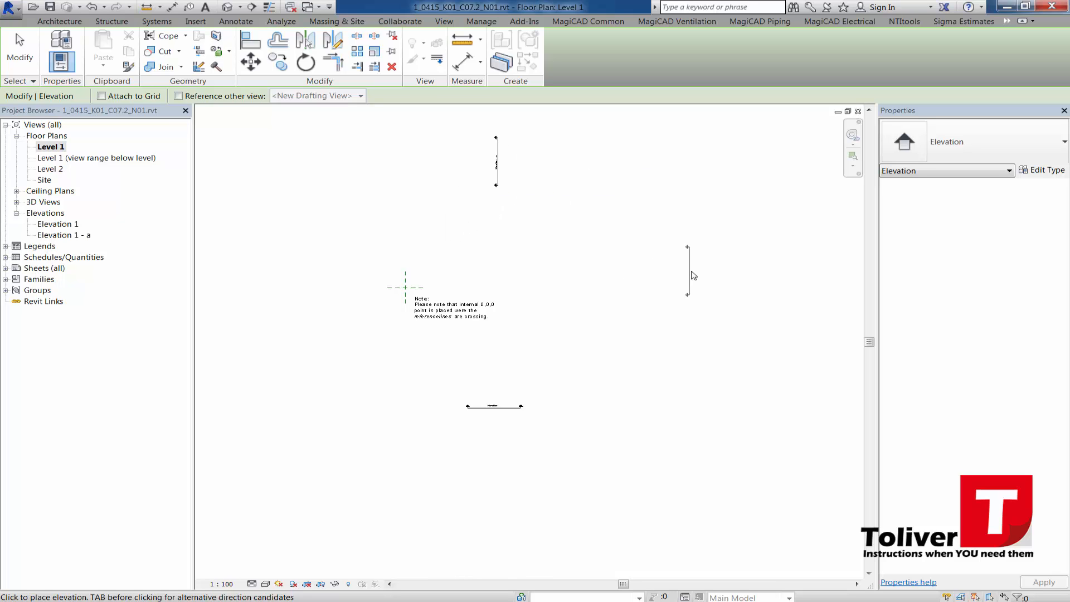
pyautogui.click(669, 275)
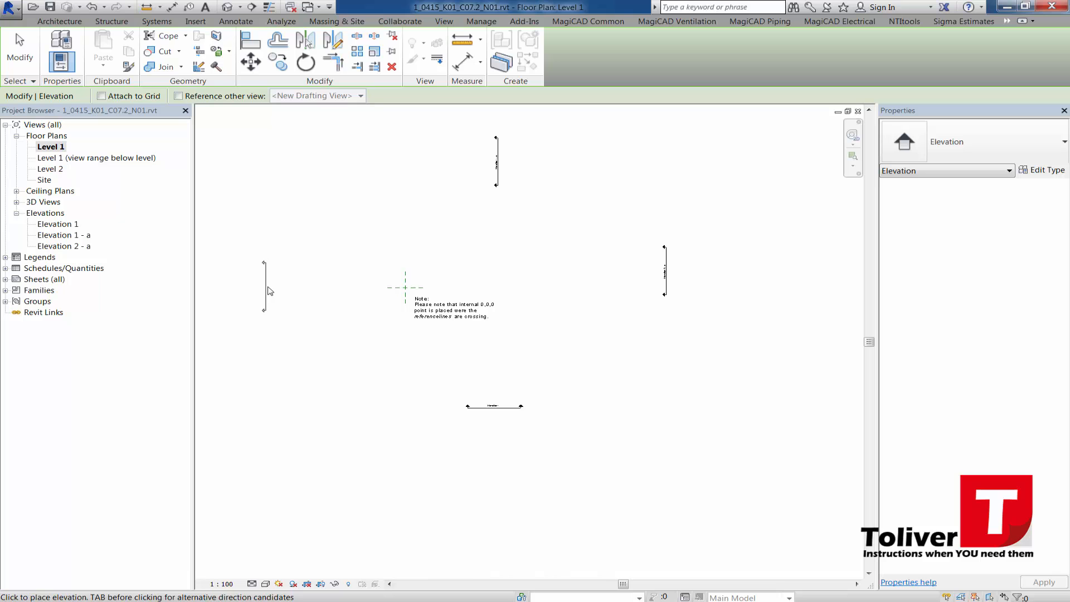
pyautogui.click(269, 292)
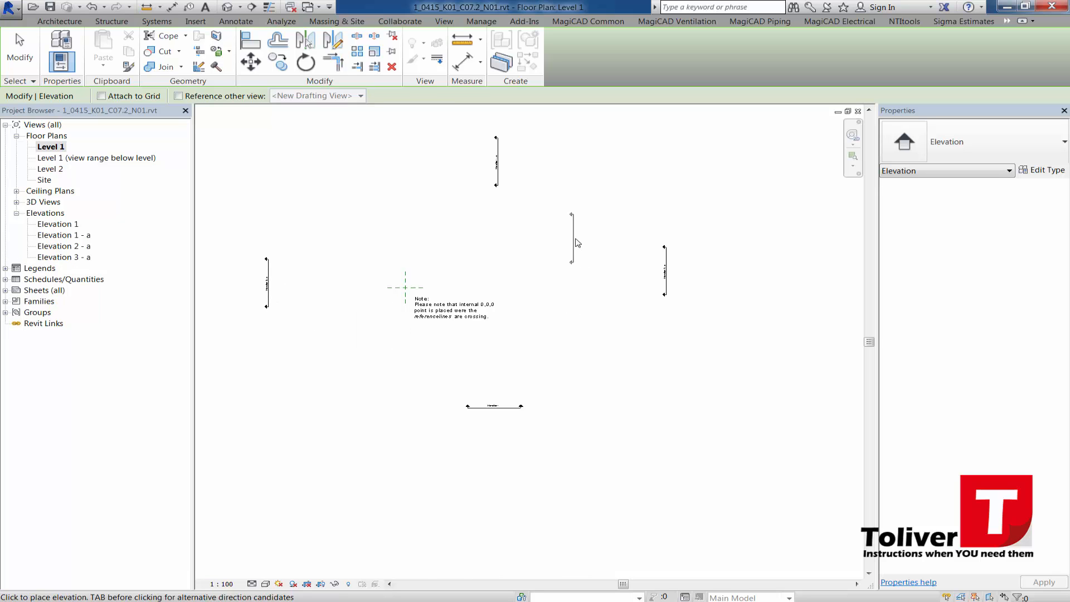
pyautogui.click(20, 44)
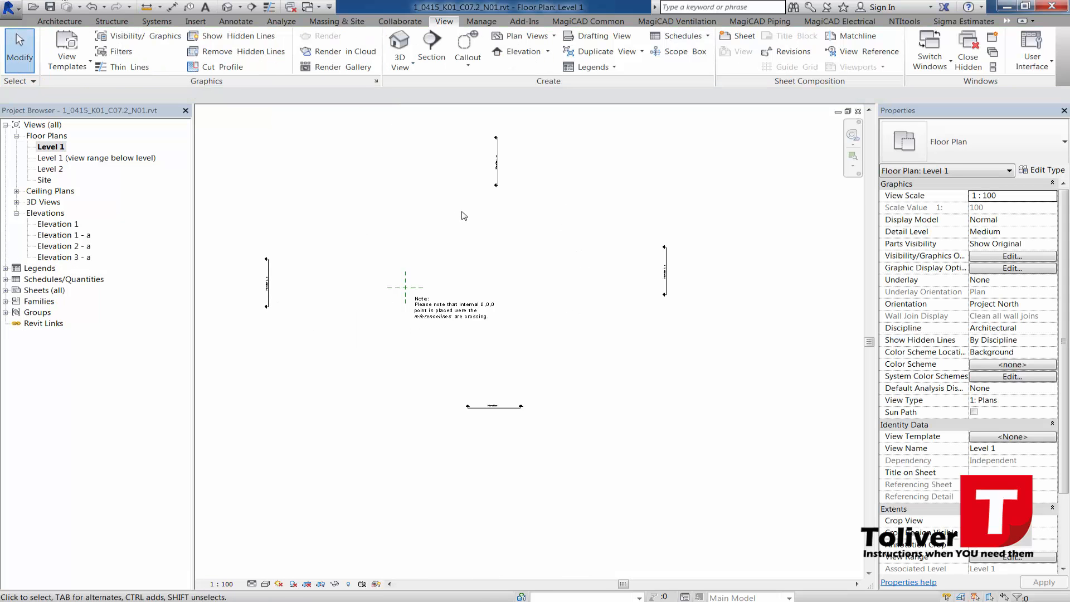
# - Make the north elevation marker face south by enabling its south arrow and removing its west-facing view Elevation 1 - a
pyautogui.scroll(5, 501, 162)
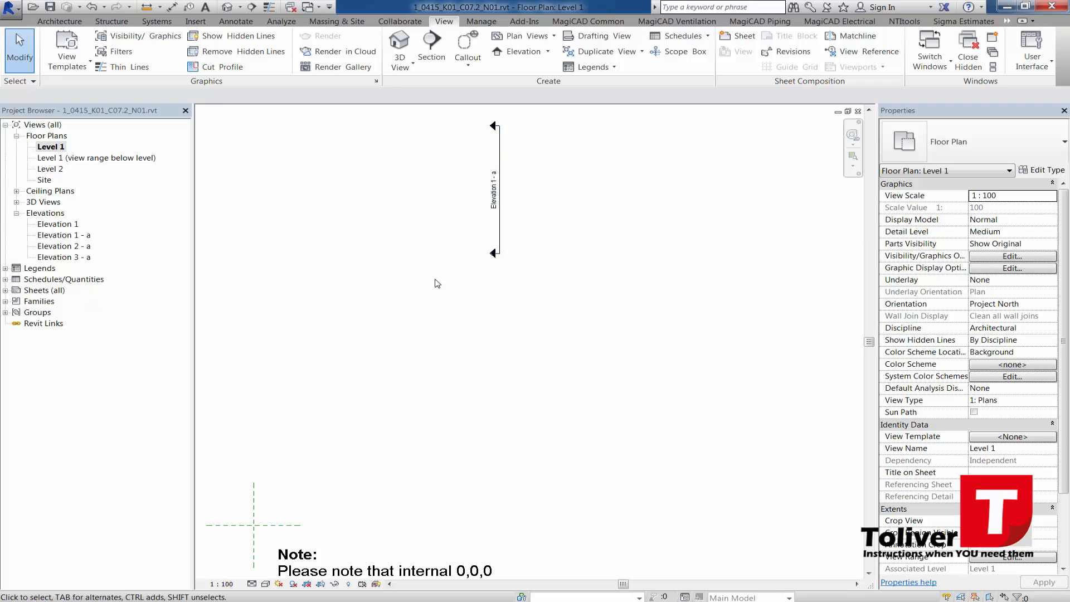
pyautogui.scroll(-2, 432, 278)
pyautogui.moveTo(467, 298); pyautogui.dragTo(487, 306, button='middle')
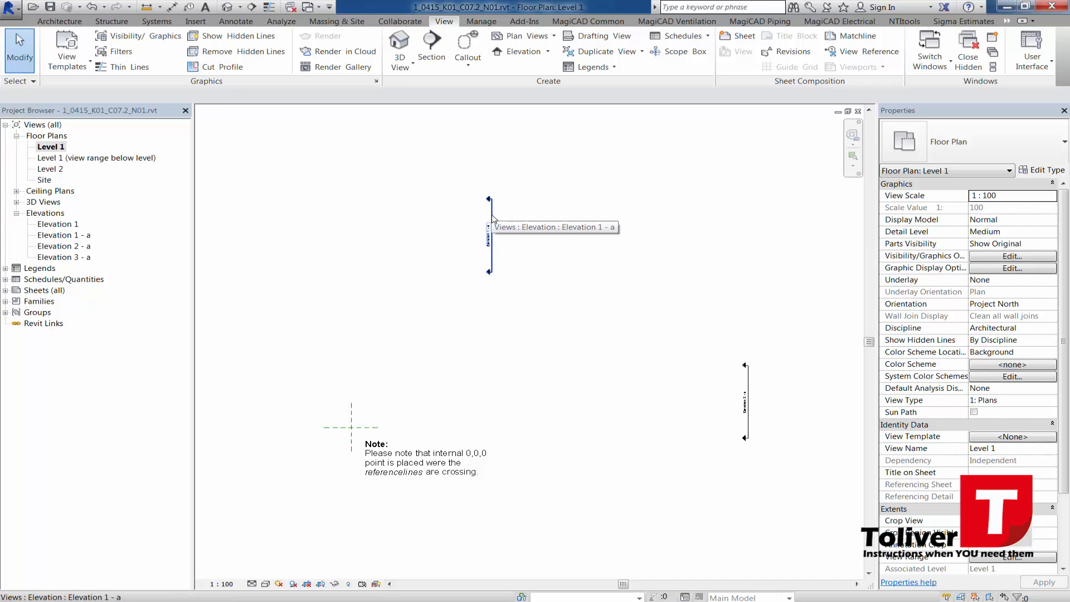
pyautogui.scroll(5, 493, 219)
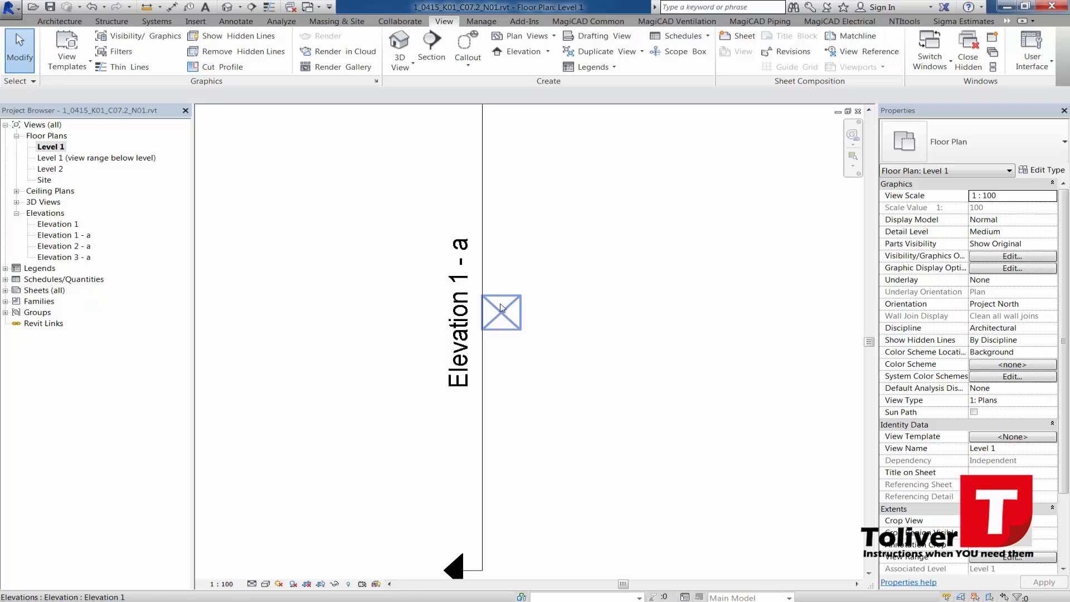
pyautogui.click(500, 314)
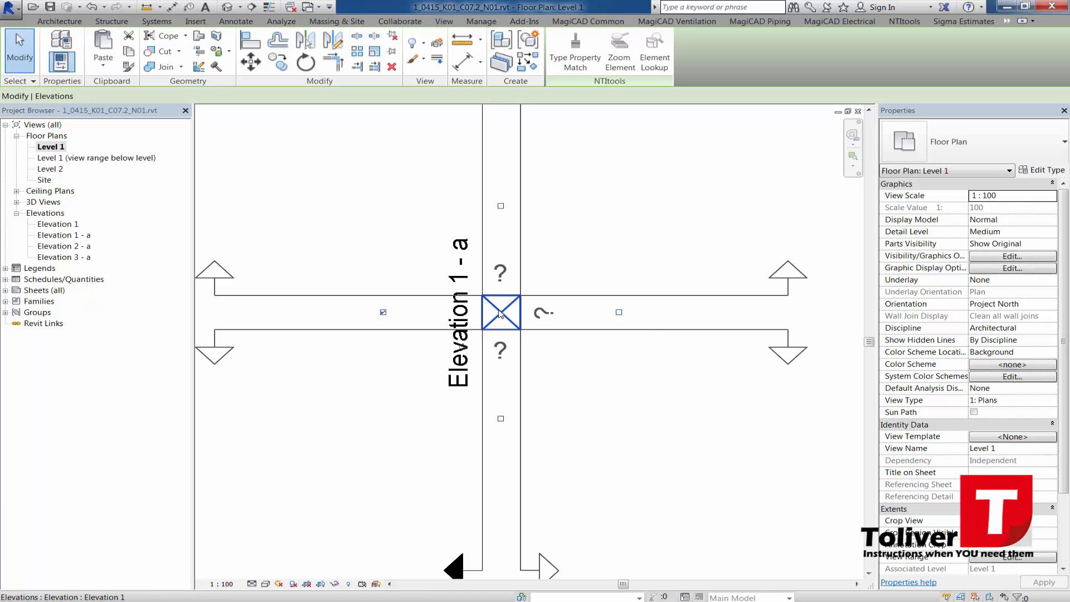
pyautogui.click(500, 419)
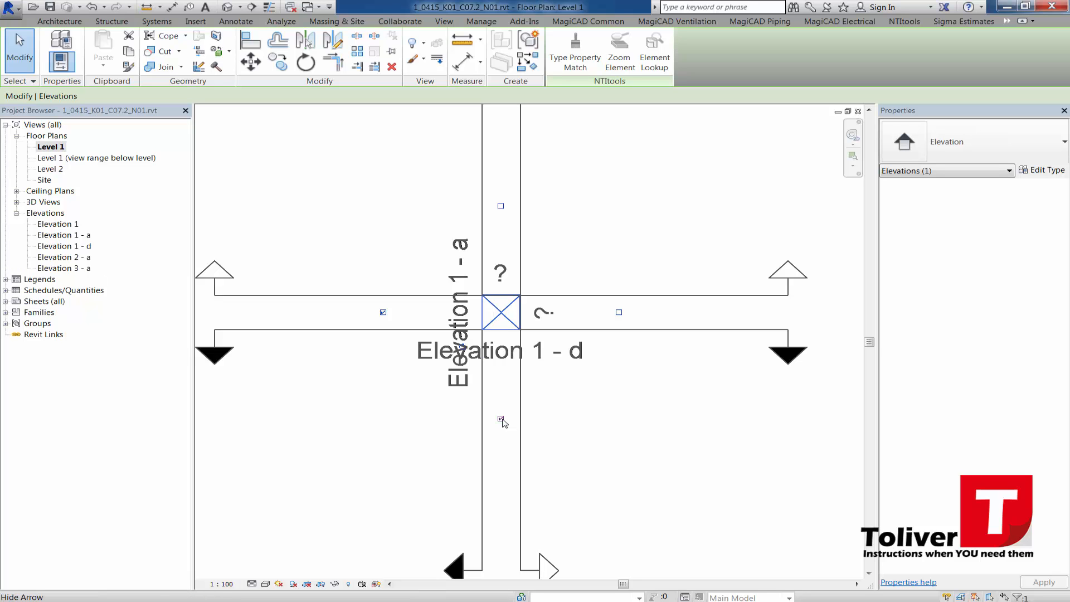
pyautogui.click(383, 313)
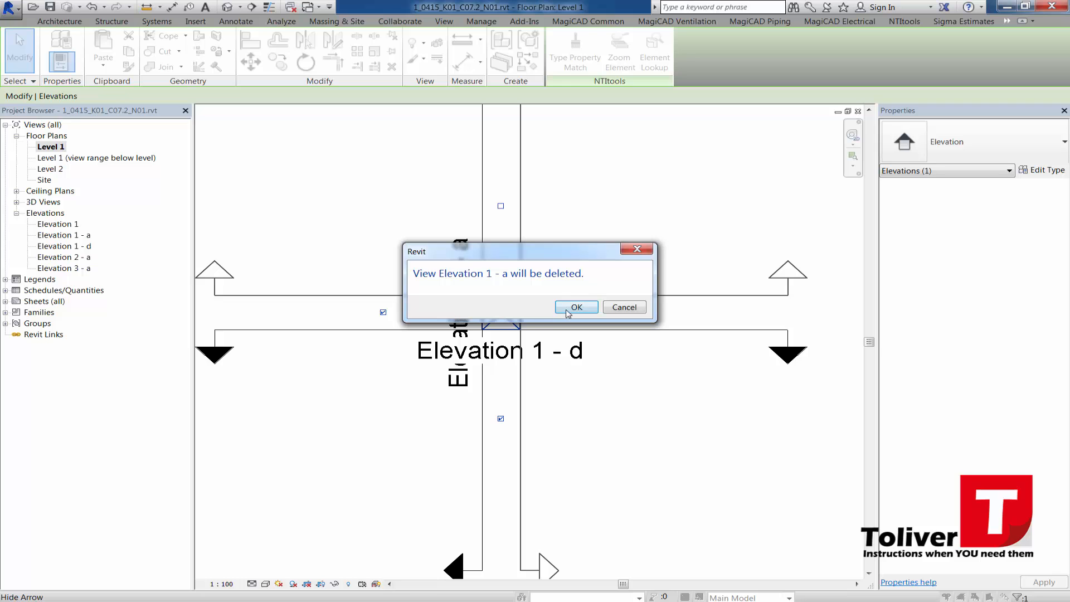
pyautogui.click(571, 309)
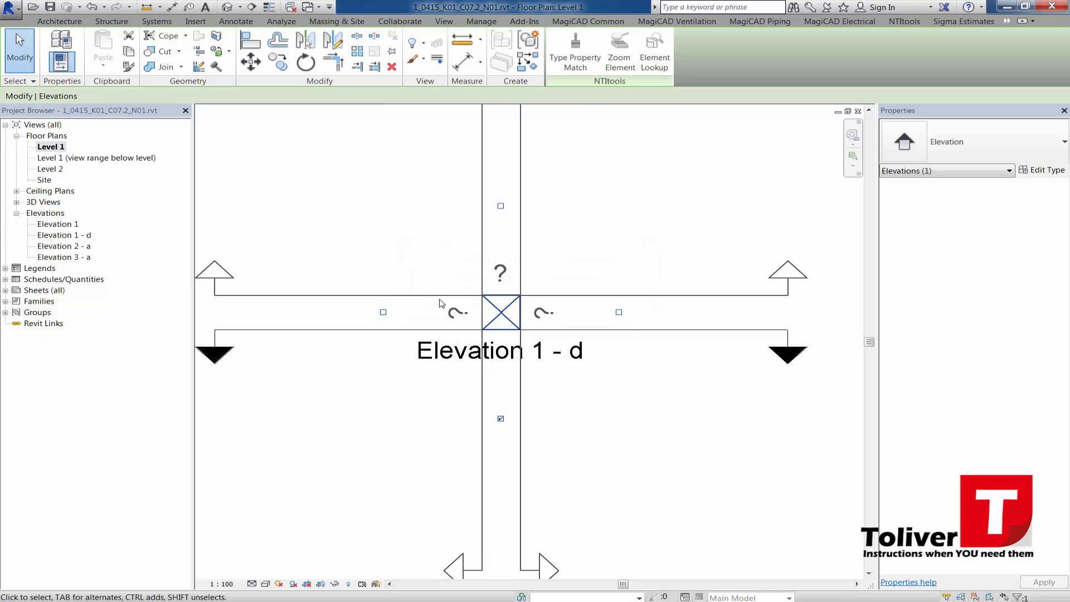
# - Make the west elevation marker face east by enabling its east arrow and removing its west-facing view Elevation 3 - a
pyautogui.scroll(-5, 442, 303)
pyautogui.click(365, 384)
pyautogui.scroll(-3, 378, 351)
pyautogui.moveTo(378, 351)
pyautogui.mouseDown(button='middle')
pyautogui.moveTo(370, 292)
pyautogui.moveTo(507, 239)
pyautogui.mouseUp(button='middle')
pyautogui.moveTo(477, 271); pyautogui.dragTo(671, 282, button='middle')
pyautogui.click(398, 307)
pyautogui.scroll(5, 386, 318)
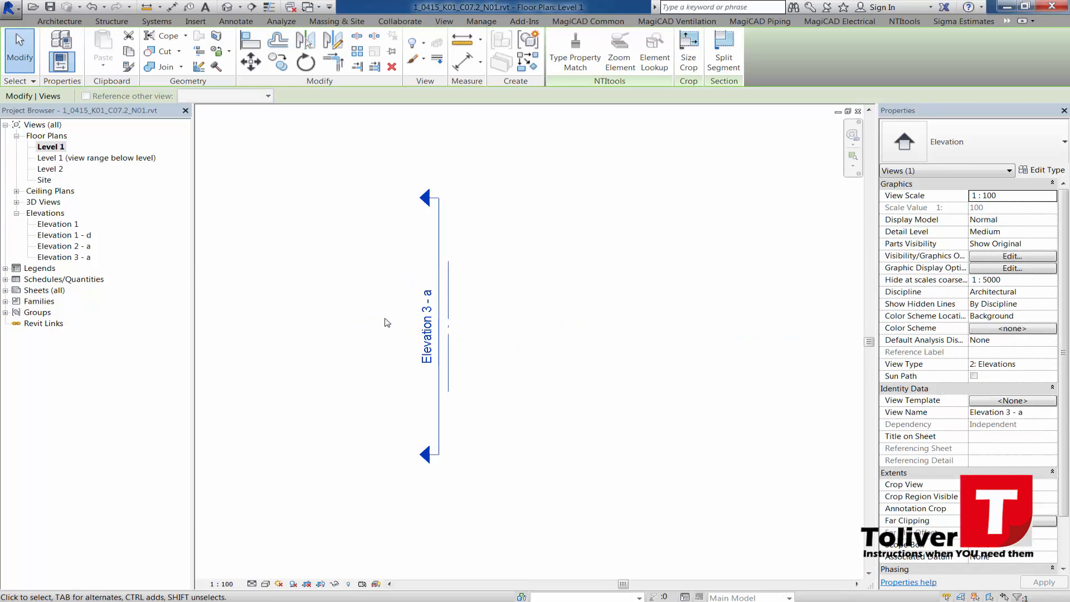
pyautogui.click(386, 319)
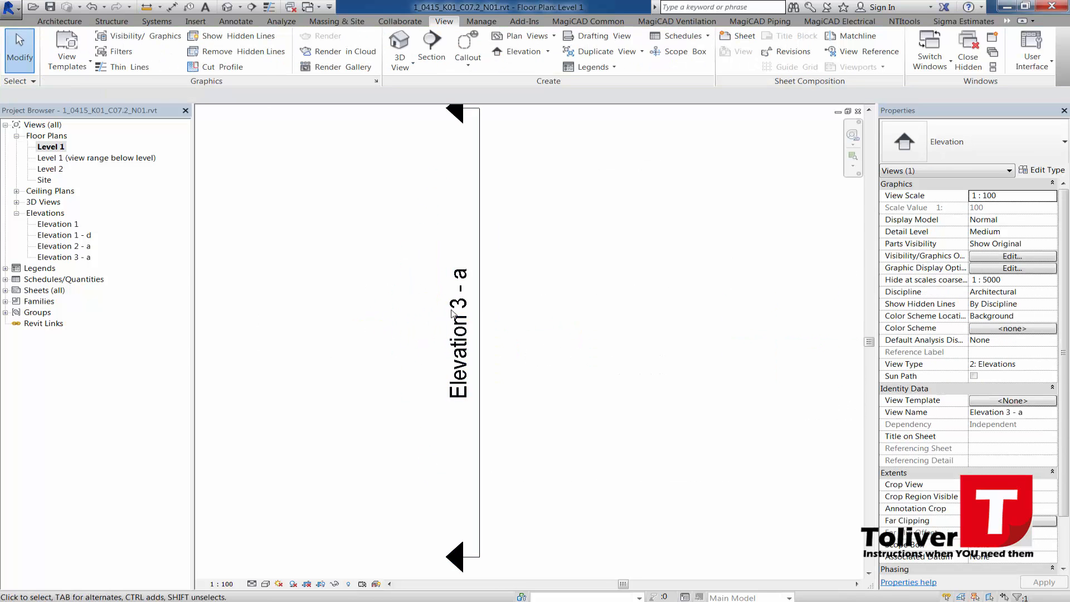
pyautogui.click(491, 338)
pyautogui.click(598, 333)
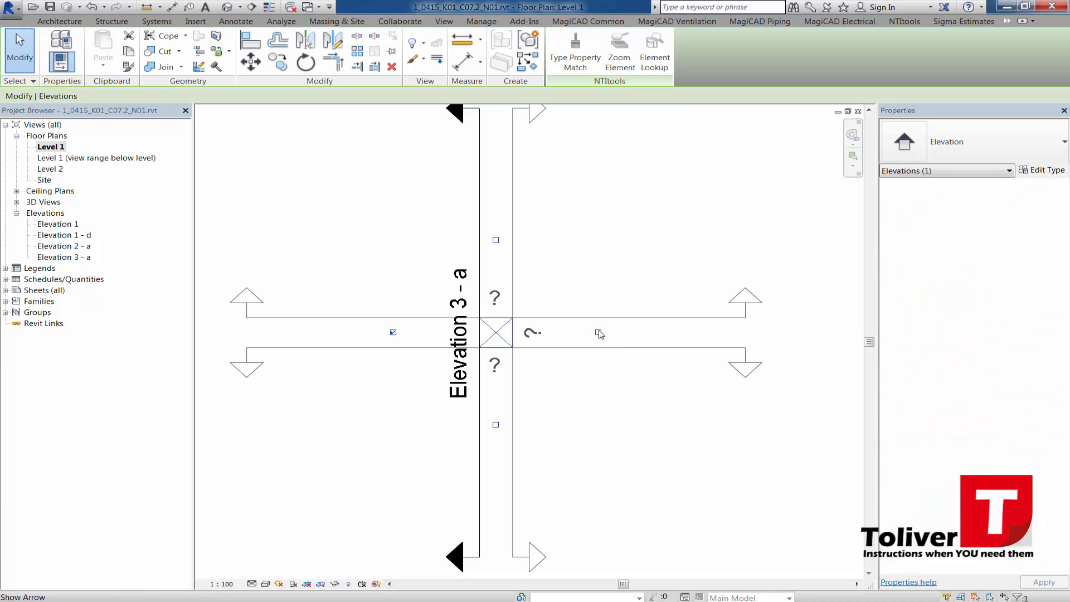
pyautogui.click(393, 333)
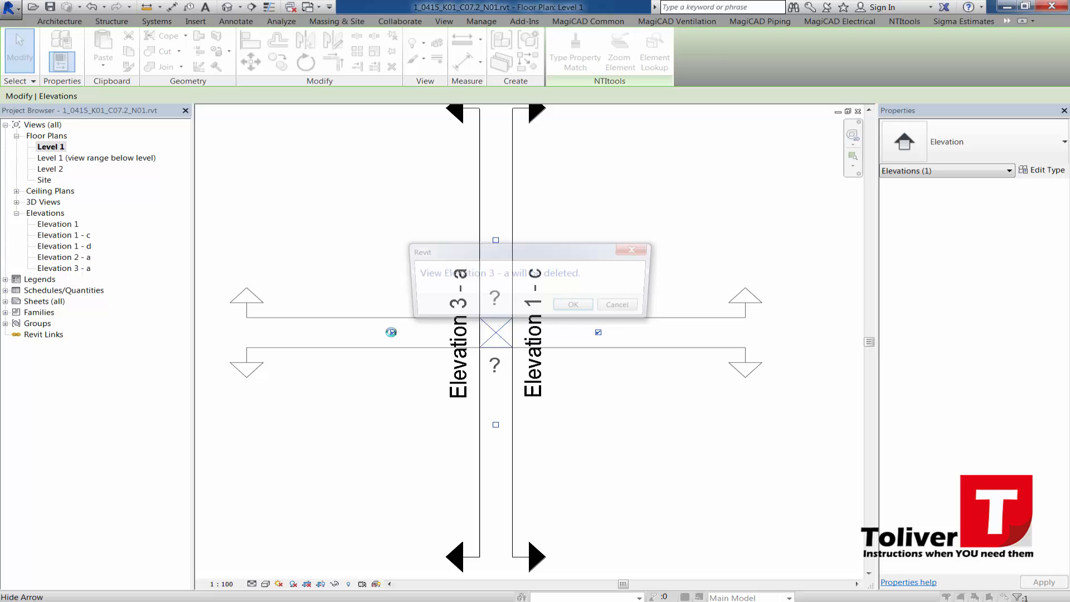
pyautogui.click(582, 307)
pyautogui.click(615, 237)
# - Select the complete north elevation marker together with its view line and move it farther up and slightly left in the plan
pyautogui.scroll(-1, 583, 238)
pyautogui.moveTo(583, 239)
pyautogui.mouseDown(button='middle')
pyautogui.moveTo(429, 258)
pyautogui.moveTo(379, 309)
pyautogui.moveTo(371, 309)
pyautogui.moveTo(404, 289)
pyautogui.moveTo(302, 291)
pyautogui.mouseUp(button='middle')
pyautogui.scroll(-3, 451, 247)
pyautogui.scroll(-4, 371, 308)
pyautogui.moveTo(472, 261); pyautogui.dragTo(513, 330, button='middle')
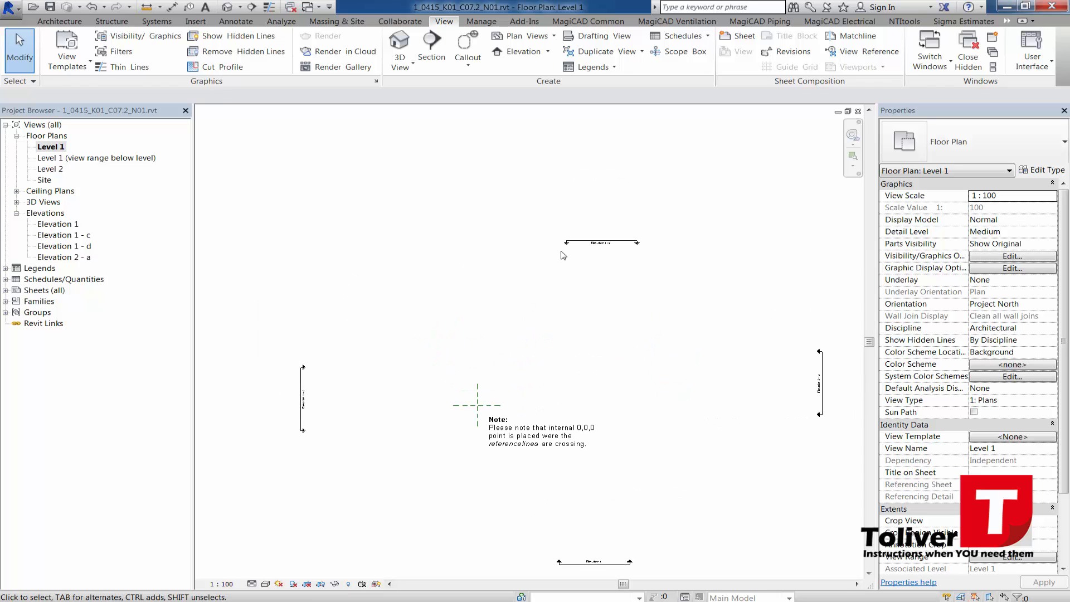
pyautogui.click(577, 242)
pyautogui.press('Escape')
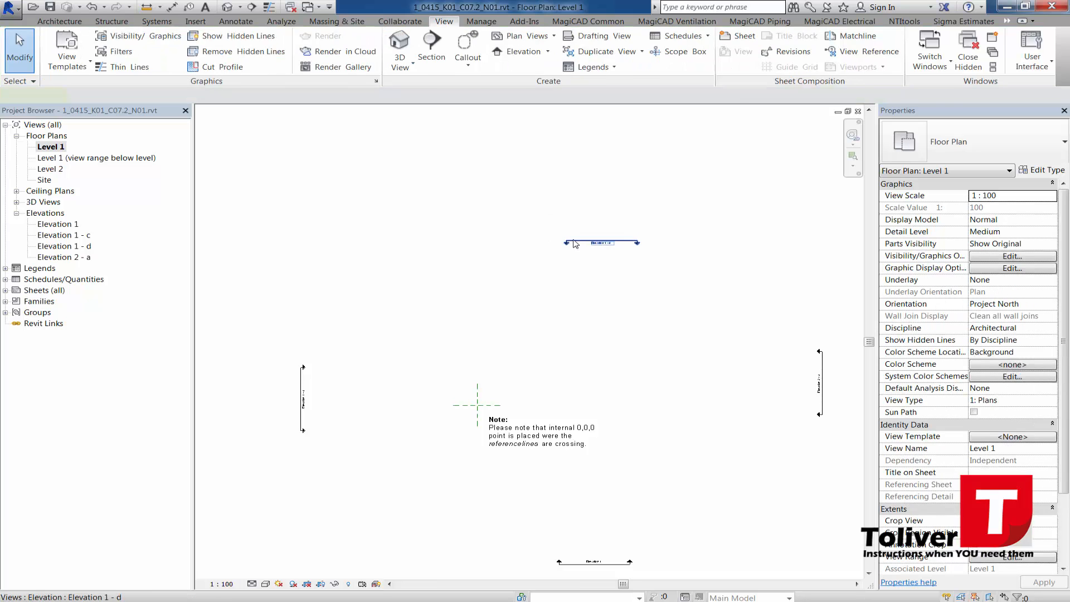
pyautogui.click(575, 244)
pyautogui.moveTo(575, 241); pyautogui.dragTo(500, 188)
pyautogui.moveTo(688, 284); pyautogui.dragTo(336, 149)
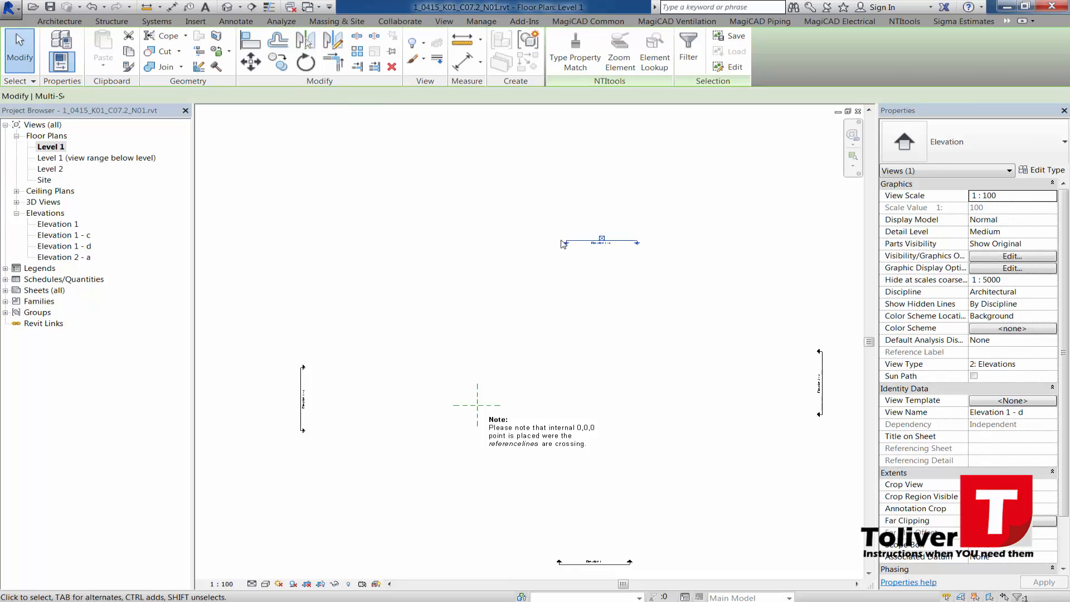
pyautogui.moveTo(589, 243)
pyautogui.mouseDown()
pyautogui.moveTo(464, 177)
pyautogui.moveTo(503, 196)
pyautogui.moveTo(555, 196)
pyautogui.mouseUp()
pyautogui.click(430, 296)
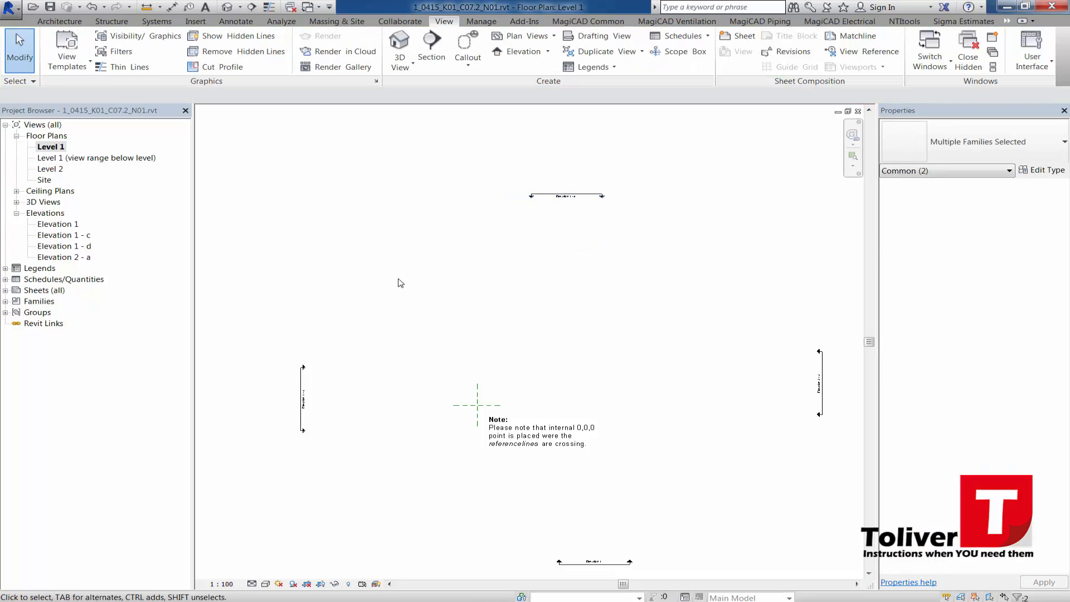
# - Rename the north marker's view, Elevation 1 - d, as "1. Elevation North"
pyautogui.scroll(5, 535, 195)
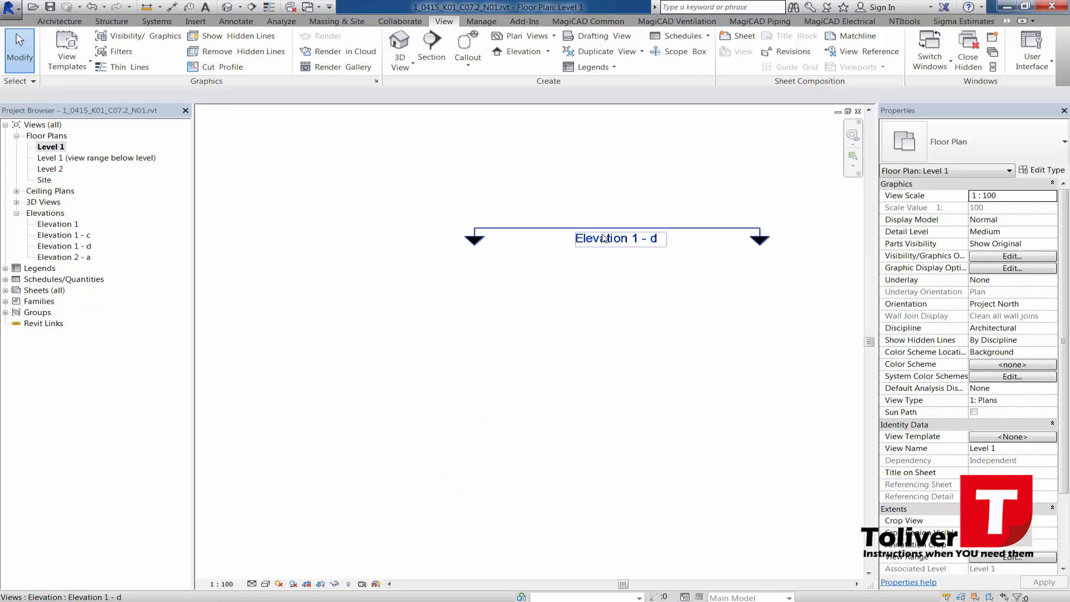
pyautogui.click(657, 241)
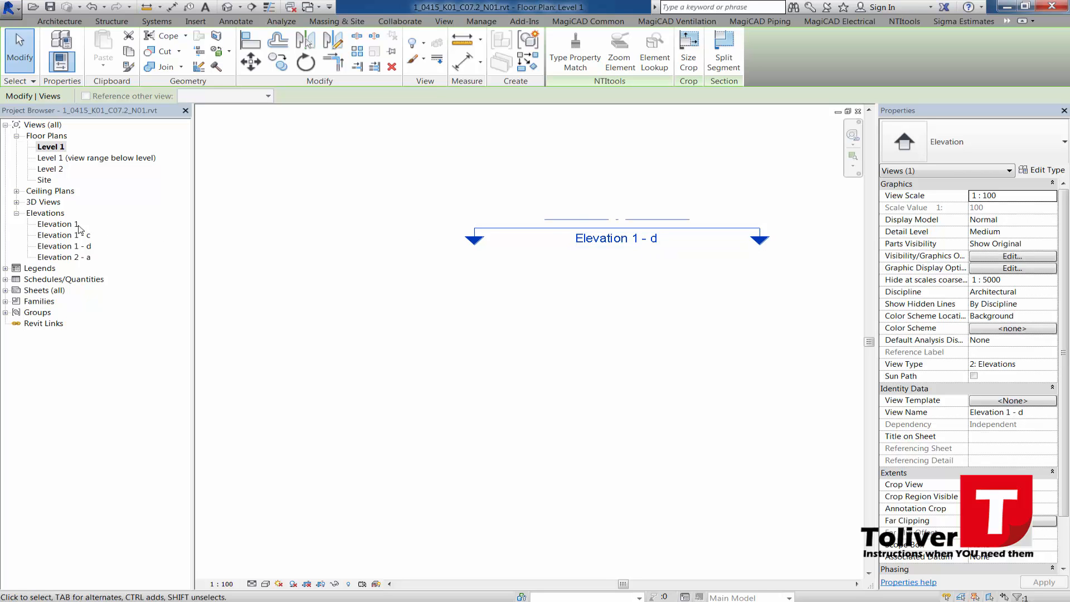
pyautogui.click(73, 247)
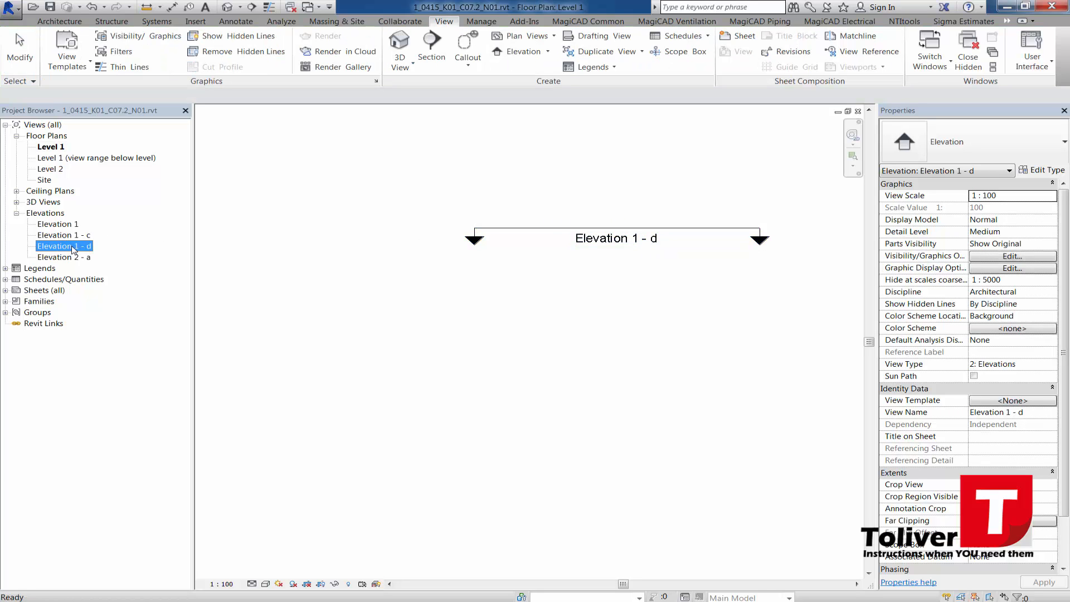
pyautogui.doubleClick(73, 246)
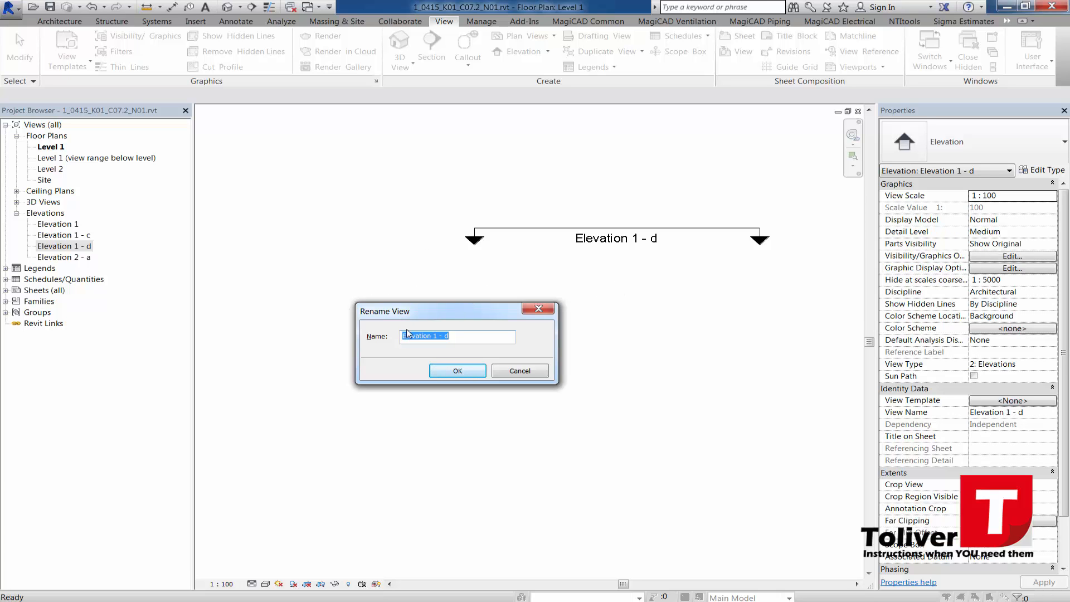
pyautogui.write('1')
pyautogui.write('Elevation')
pyautogui.click(468, 372)
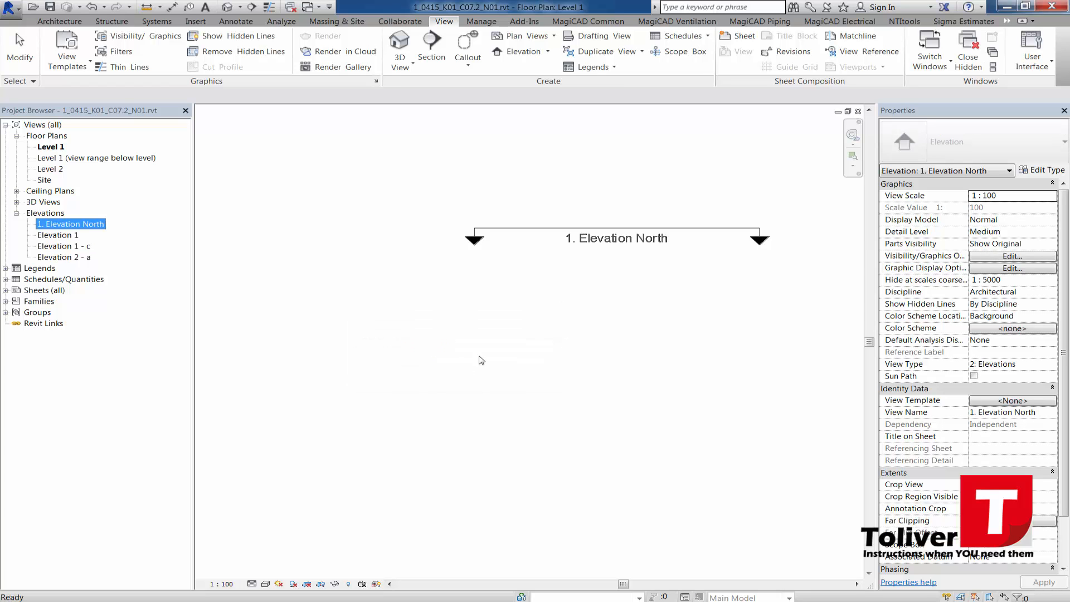
# - Rename the south marker's view, Elevation 1, as "2. Elevation South"
pyautogui.click(477, 298)
pyautogui.scroll(-3, 476, 298)
pyautogui.moveTo(531, 378); pyautogui.dragTo(502, 217, button='middle')
pyautogui.moveTo(450, 494); pyautogui.dragTo(407, 263, button='middle')
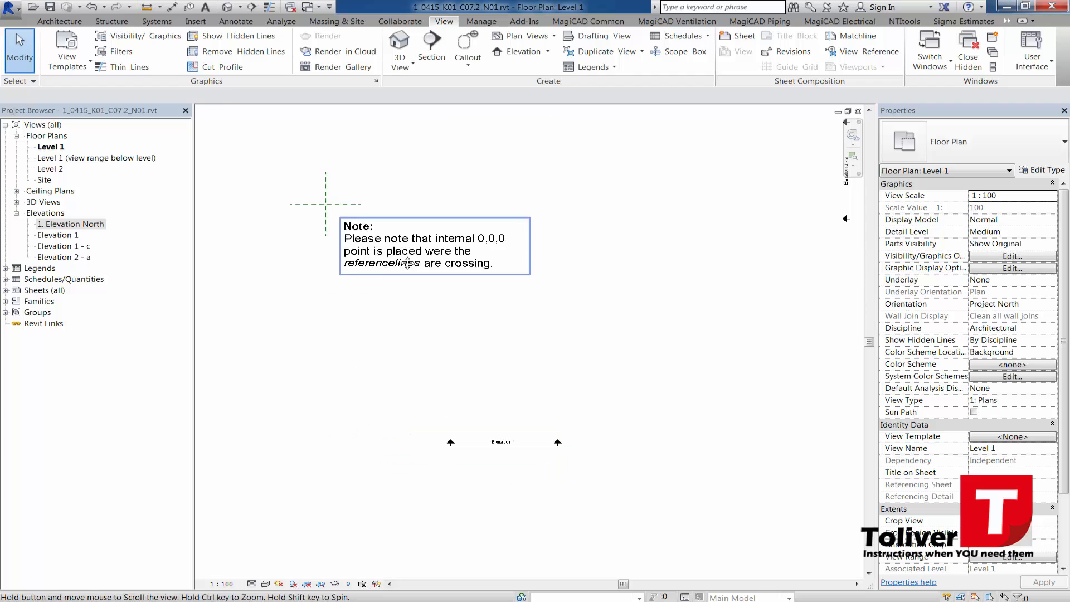
pyautogui.scroll(5, 497, 448)
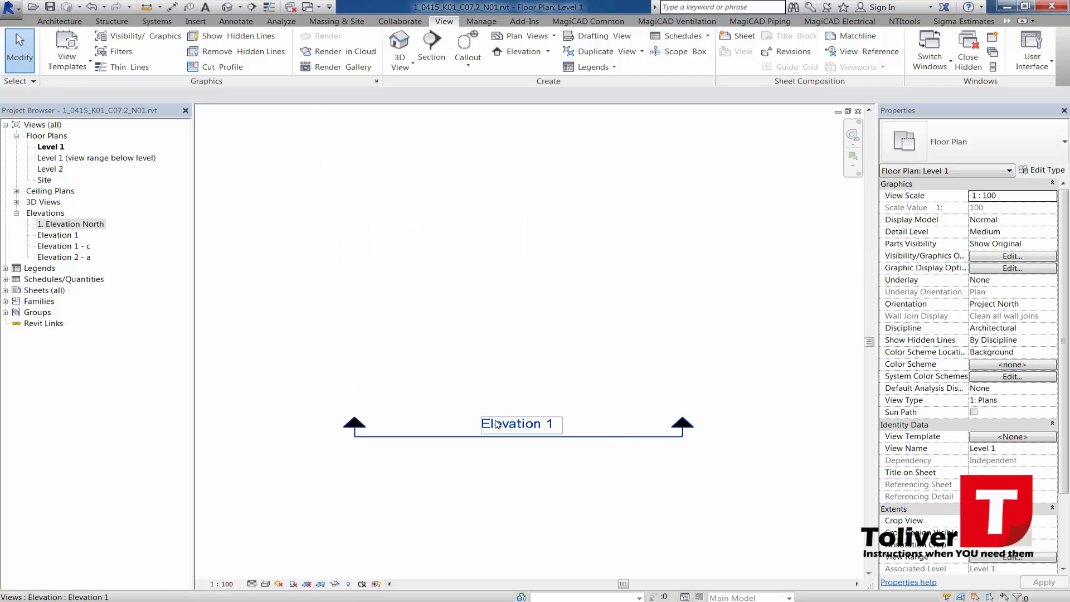
pyautogui.click(56, 235)
pyautogui.press('F2')
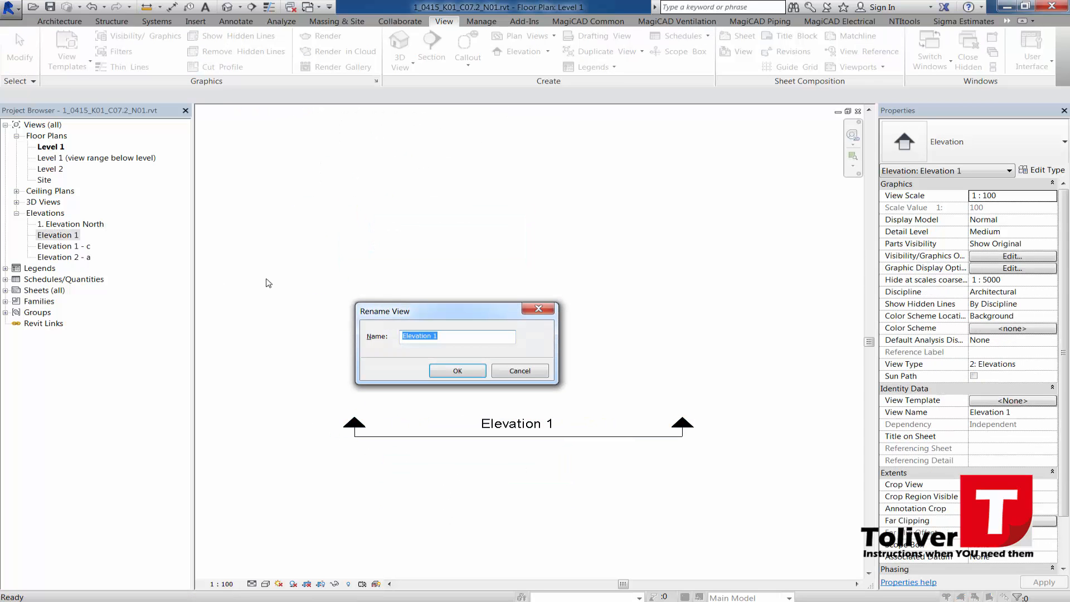
pyautogui.write('2.')
pyautogui.click(449, 371)
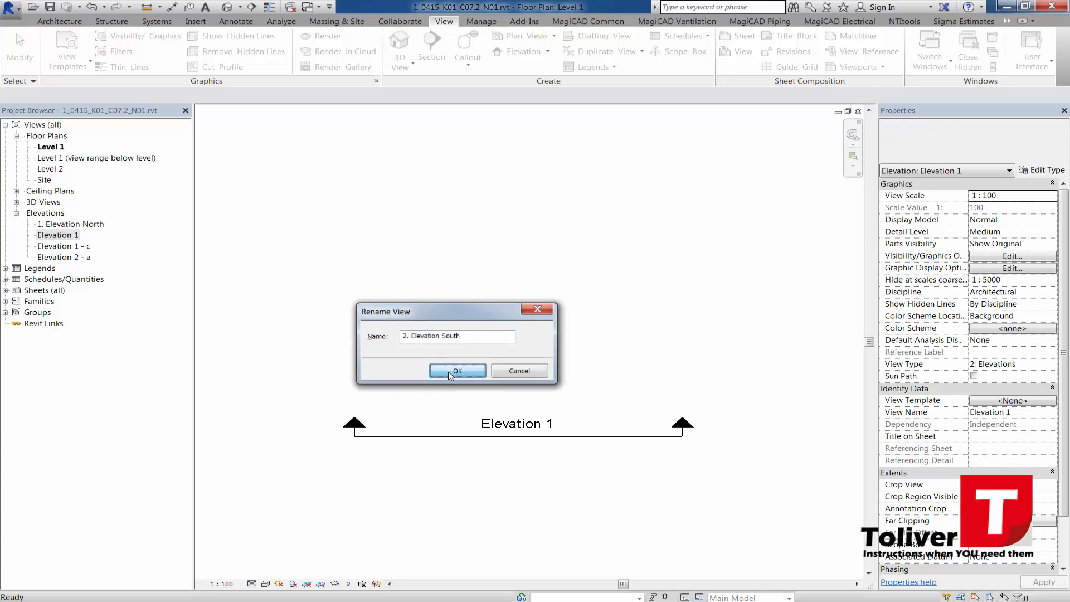
pyautogui.click(432, 341)
# - Rename the east marker's view, Elevation 2 - a, as "3. Elevation East"
pyautogui.scroll(-4, 451, 296)
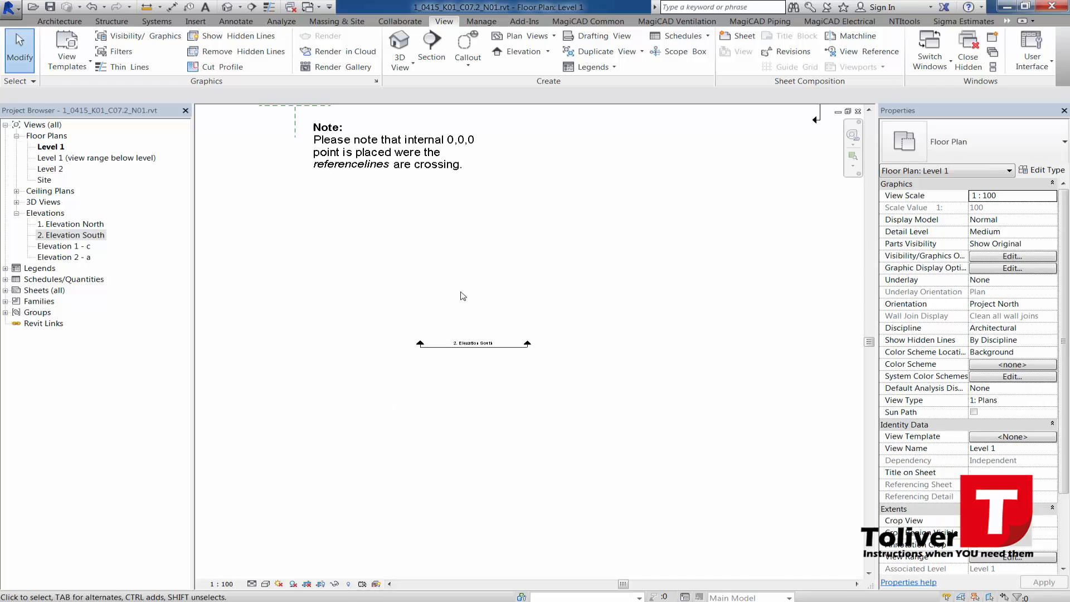
pyautogui.moveTo(475, 286); pyautogui.dragTo(457, 395, button='middle')
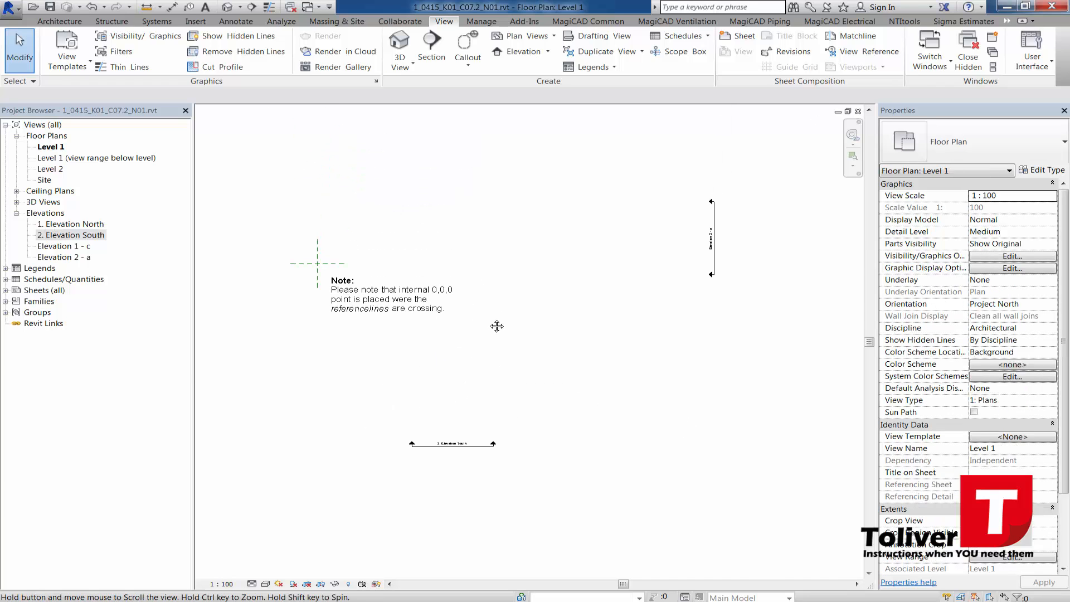
pyautogui.scroll(3, 730, 267)
pyautogui.scroll(2, 733, 269)
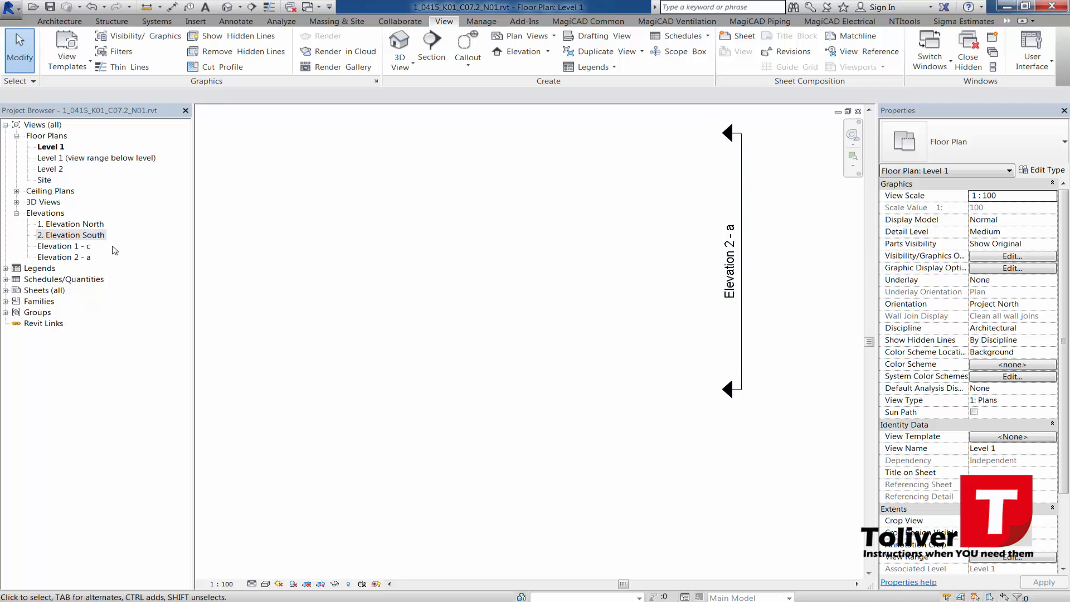
pyautogui.click(76, 258)
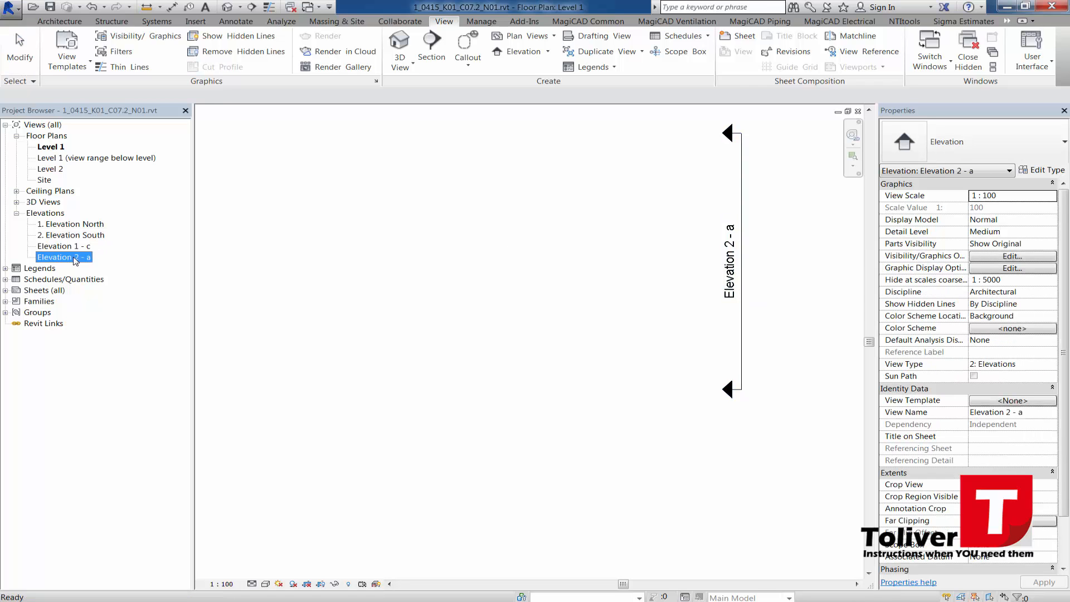
pyautogui.press('F2')
pyautogui.write('3. Elevation East')
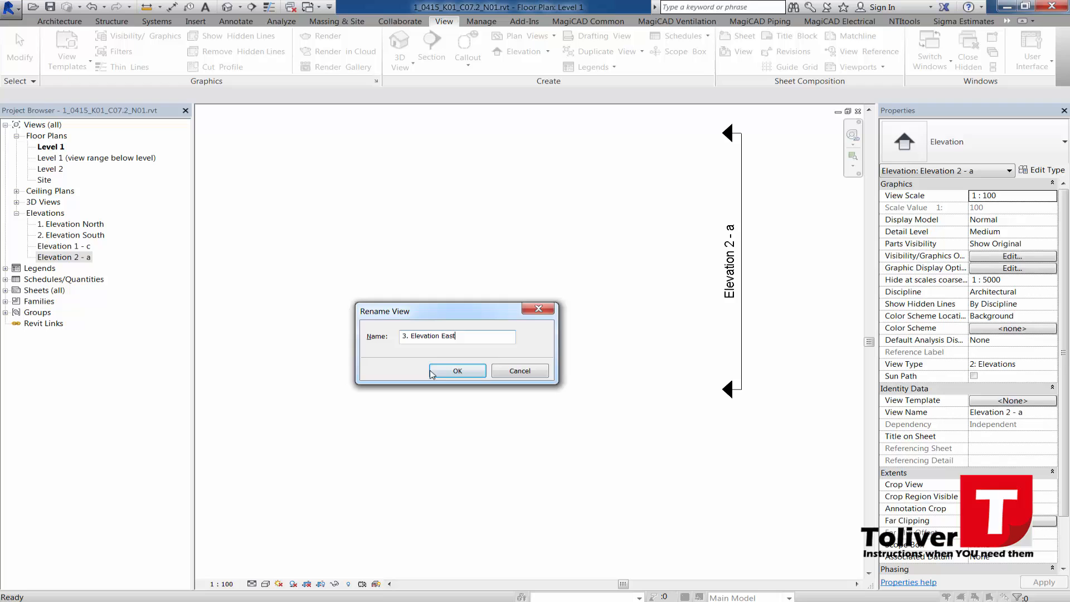
pyautogui.click(441, 374)
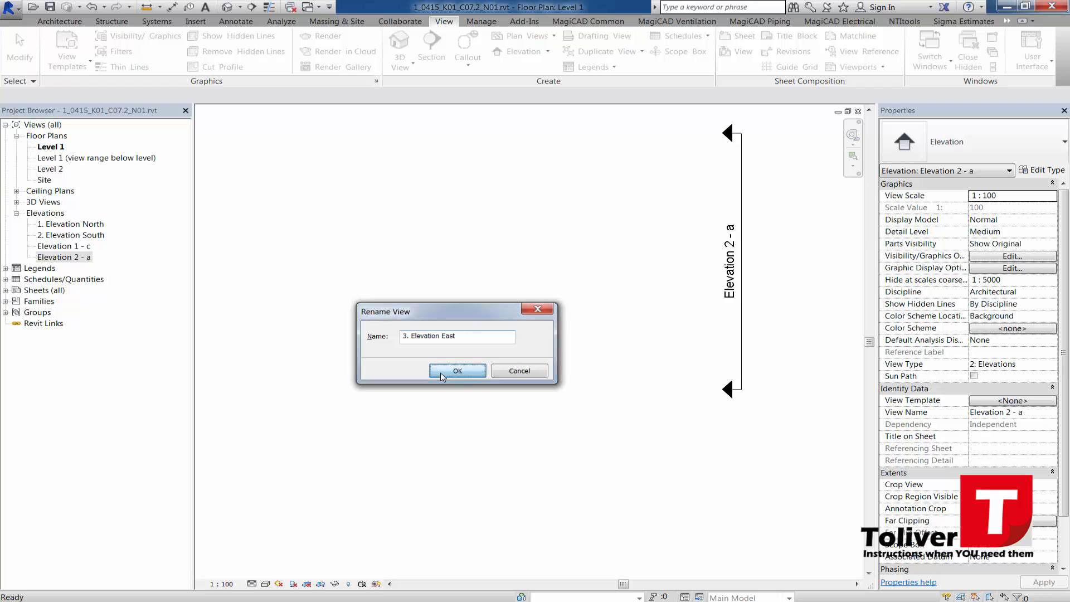
# - Rename the west marker's view, Elevation 1 - c, as "4. Elevation West"
pyautogui.click(62, 257)
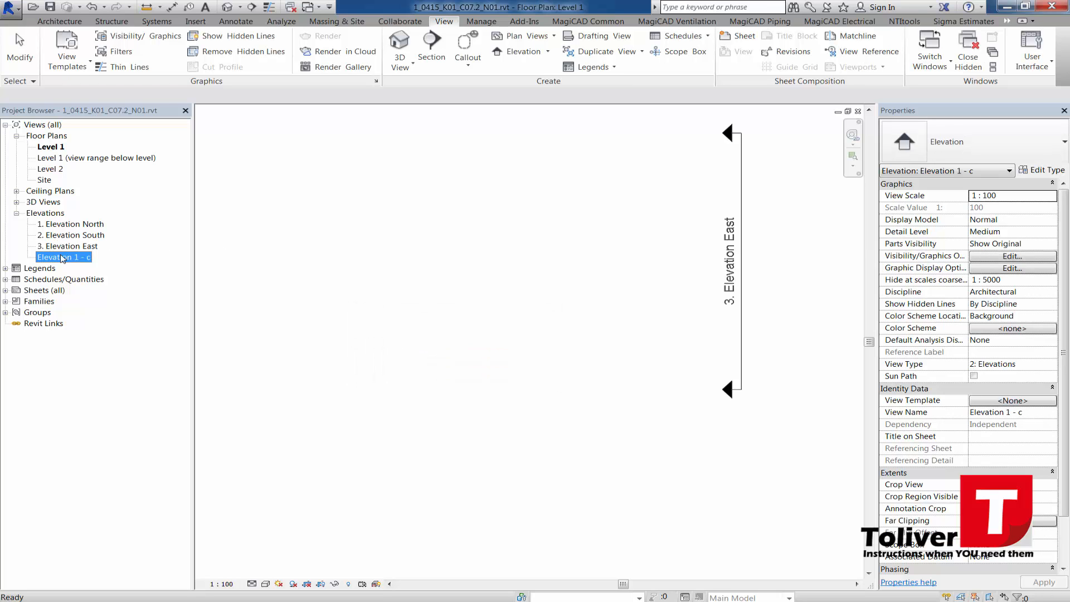
pyautogui.press('F2')
pyautogui.write('4. Elevation West')
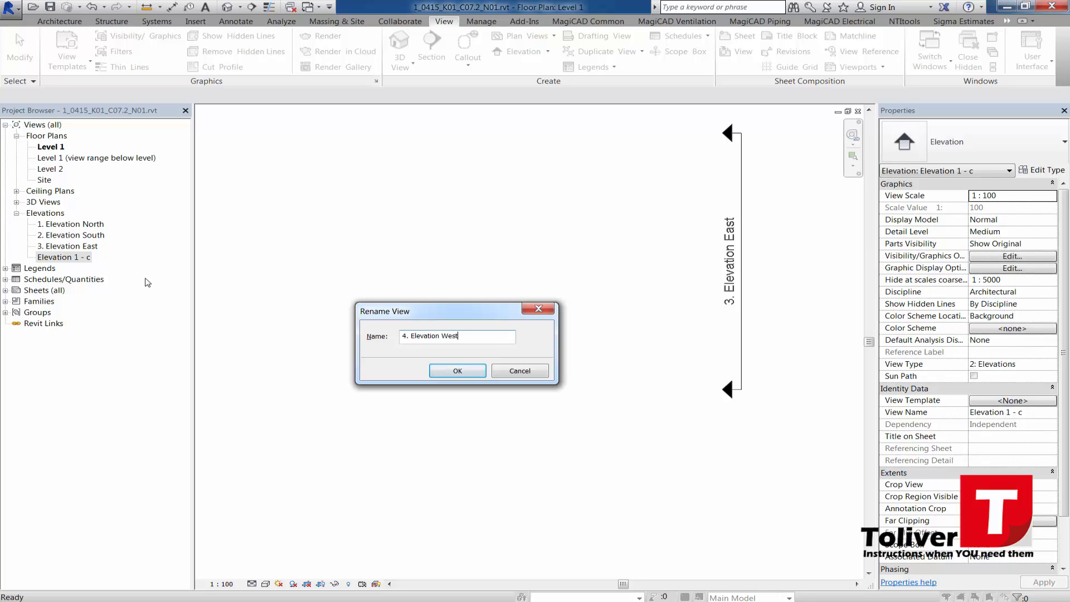
pyautogui.click(457, 371)
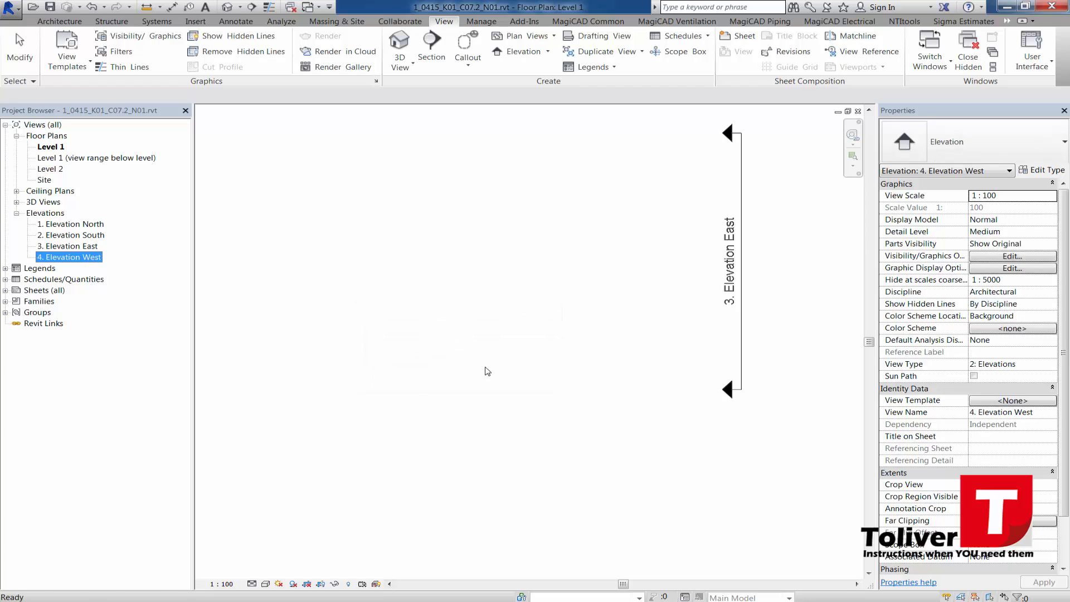
# - Move the internal 0,0,0 point text note away from the crossing reference planes to below the west elevation marker
pyautogui.scroll(-5, 484, 357)
pyautogui.scroll(-2, 484, 354)
pyautogui.moveTo(463, 347); pyautogui.dragTo(510, 381, button='middle')
pyautogui.scroll(1, 510, 381)
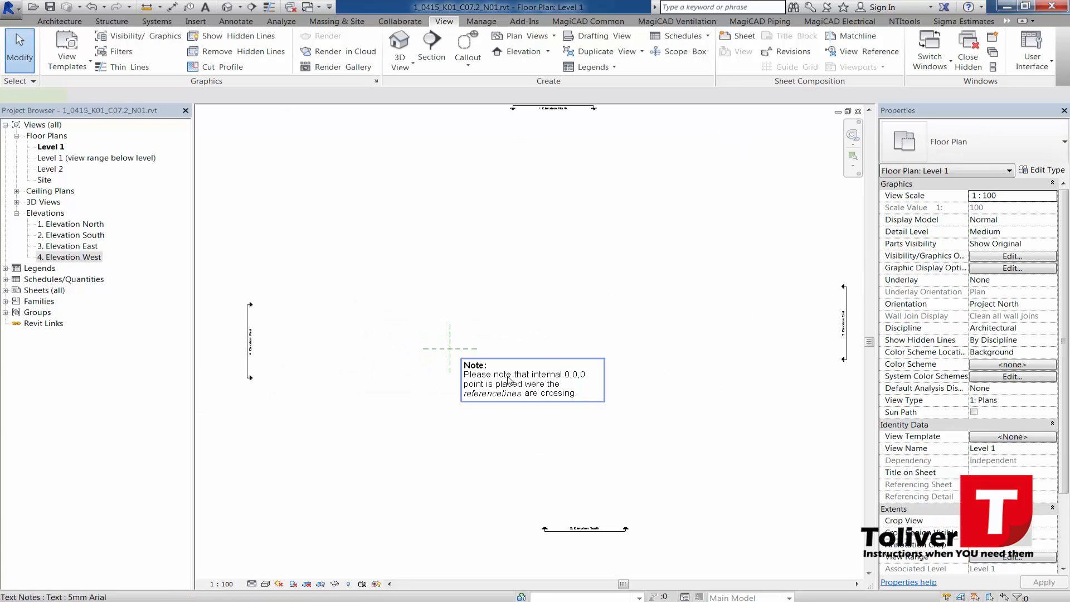
pyautogui.click(510, 381)
pyautogui.scroll(-1, 509, 377)
pyautogui.moveTo(444, 391); pyautogui.dragTo(295, 517)
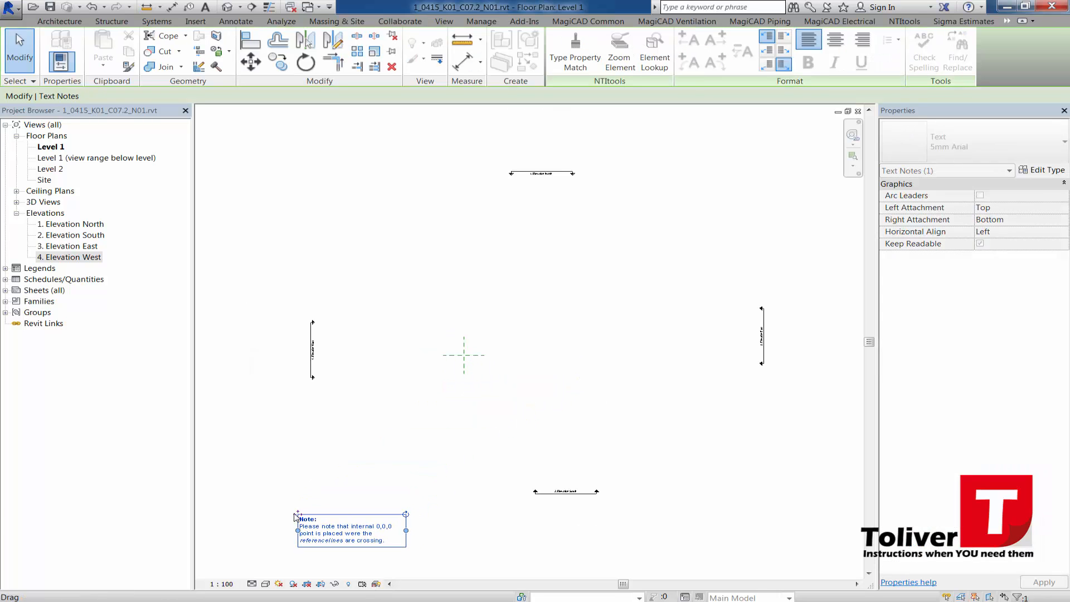
# - Hide the two crossing reference planes in the Level 1 plan as individual elements
pyautogui.moveTo(391, 404); pyautogui.dragTo(496, 339)
pyautogui.scroll(4, 474, 346)
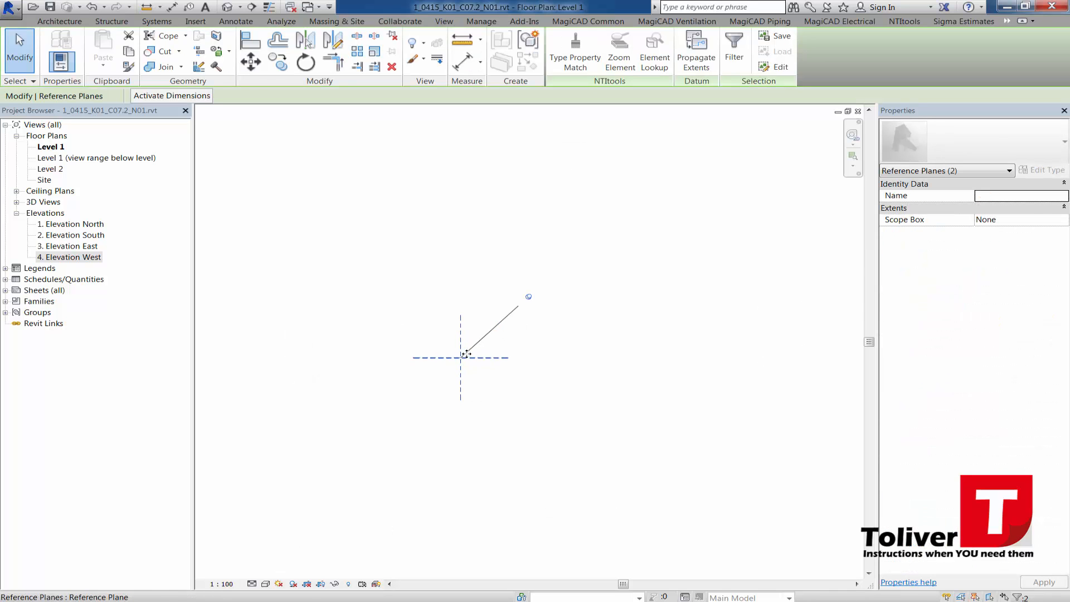
pyautogui.rightClick(395, 243)
pyautogui.moveTo(448, 293)
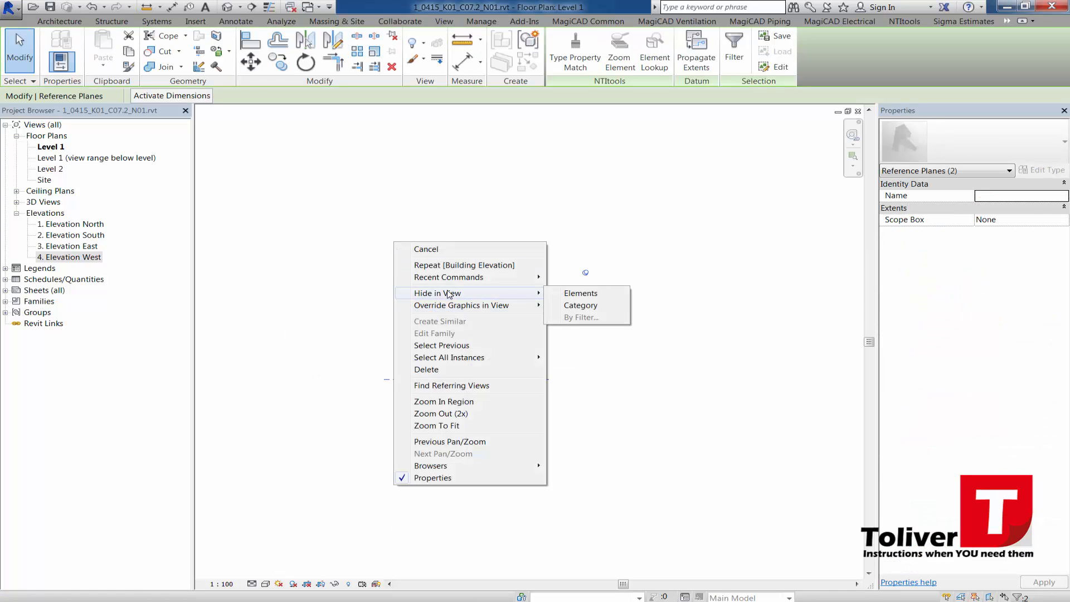
pyautogui.click(600, 296)
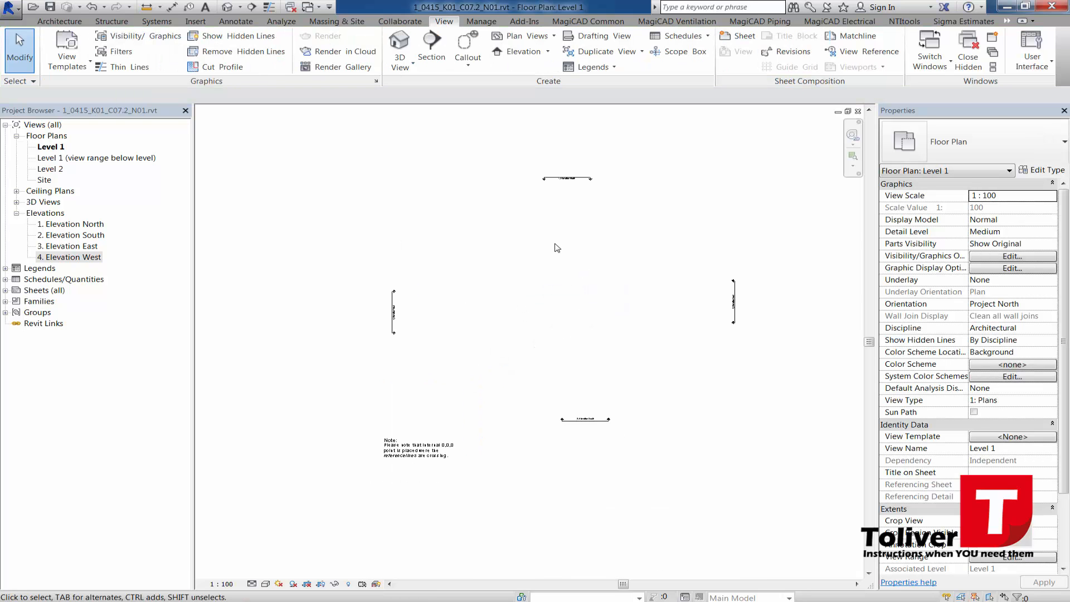
# - Move the complete north, east and west elevation markers slightly outward and up in the plan
pyautogui.moveTo(457, 149); pyautogui.dragTo(602, 227)
pyautogui.moveTo(567, 177); pyautogui.dragTo(574, 164)
pyautogui.moveTo(772, 243)
pyautogui.mouseDown()
pyautogui.moveTo(702, 334)
pyautogui.moveTo(741, 286)
pyautogui.moveTo(756, 285)
pyautogui.mouseUp()
pyautogui.moveTo(425, 261); pyautogui.dragTo(334, 370)
pyautogui.moveTo(395, 300); pyautogui.dragTo(388, 271)
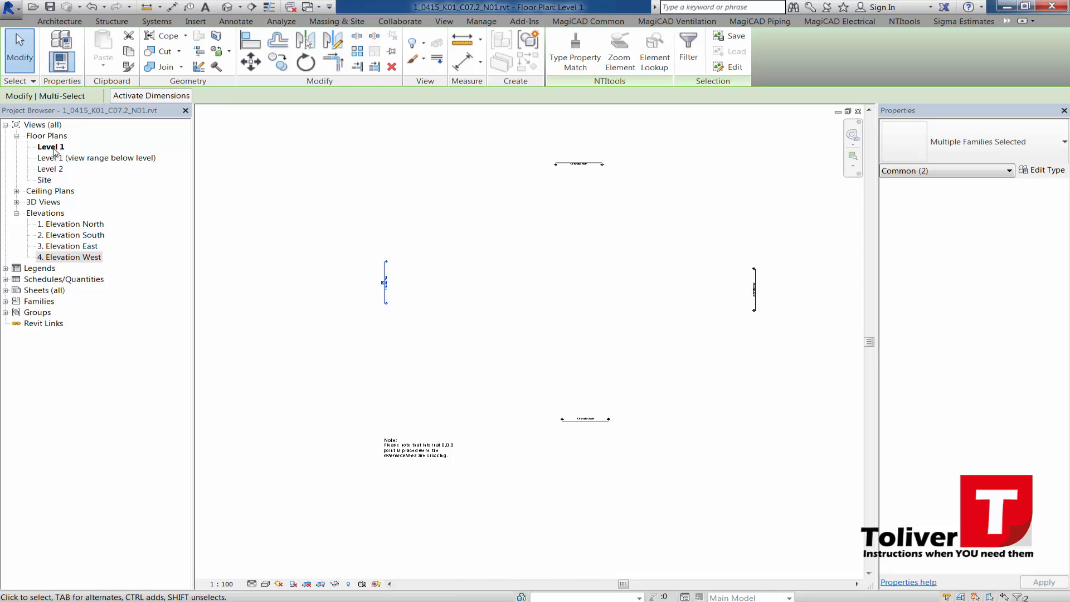
# - Open the 1. Elevation North view and set the elevation of Level 1 to -900
pyautogui.doubleClick(79, 225)
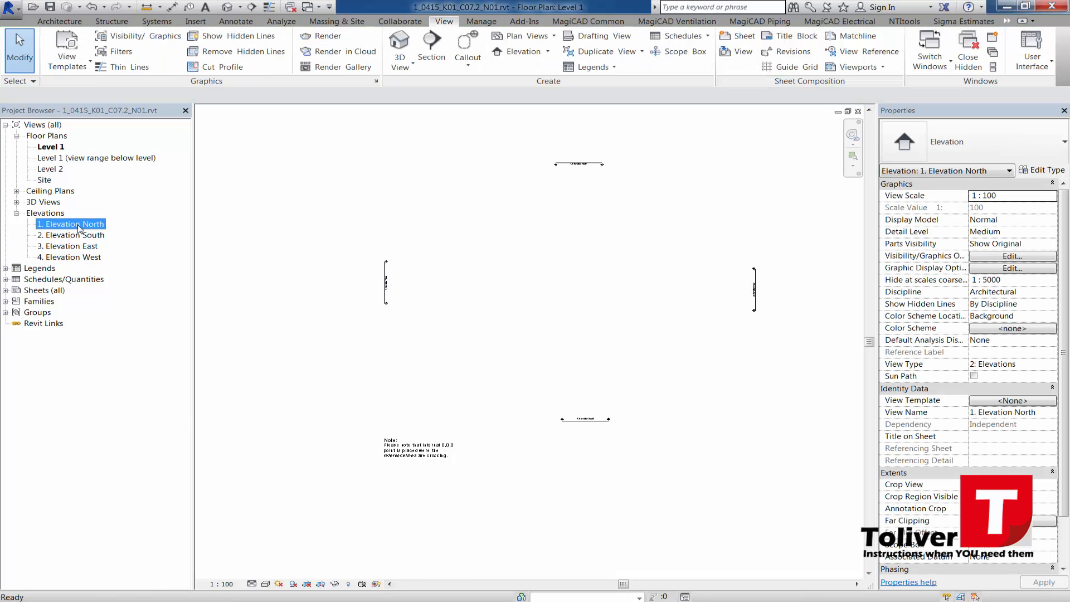
pyautogui.scroll(5, 328, 393)
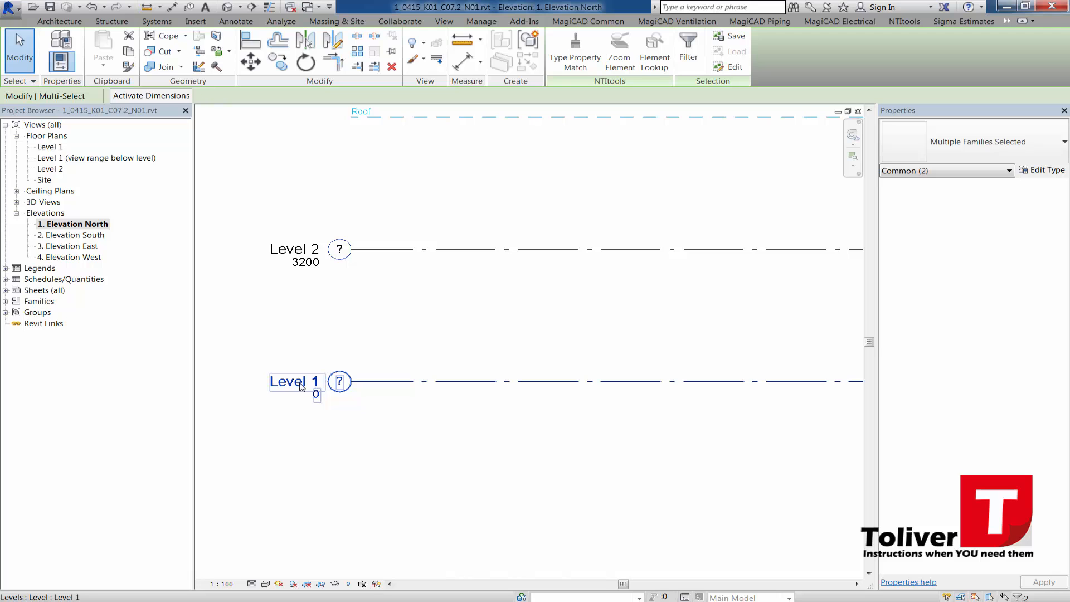
pyautogui.click(316, 396)
pyautogui.click(316, 396)
pyautogui.write('-900')
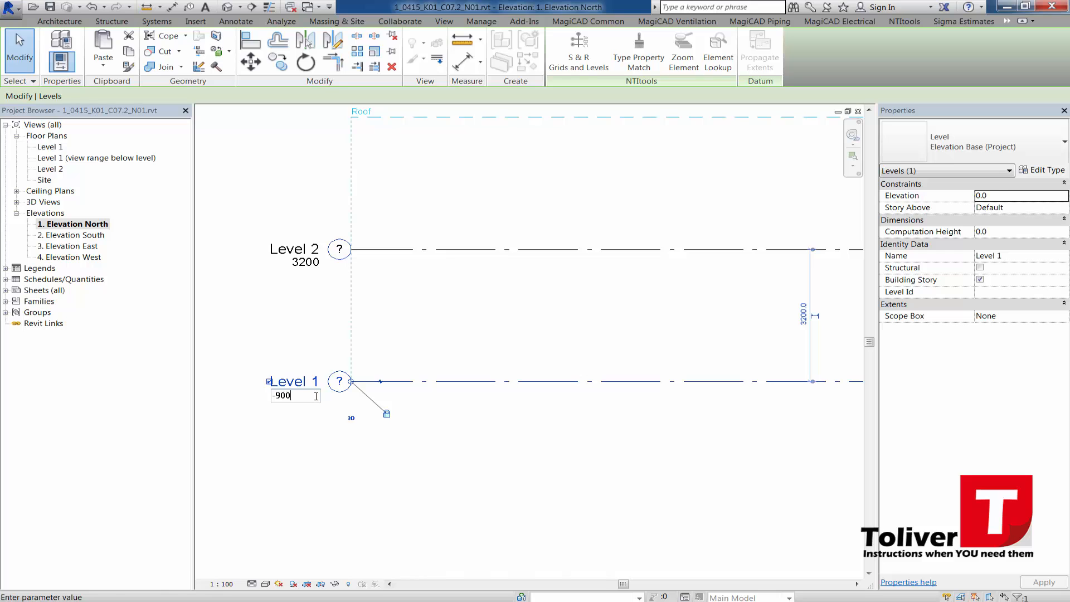
pyautogui.press('Return')
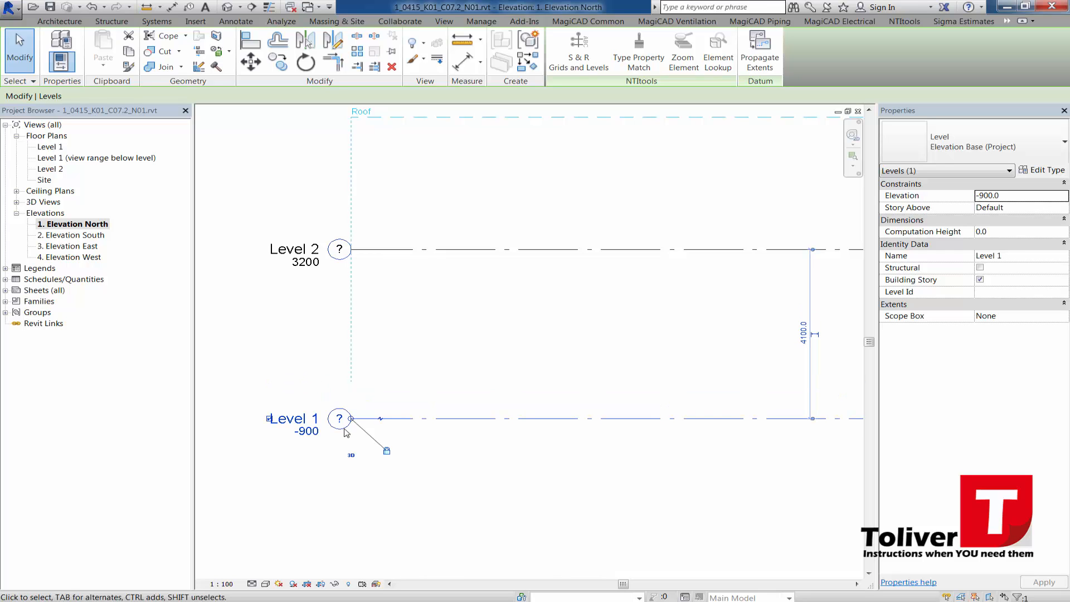
# - Rename Level 1 as "(00) Foundation" and rename its corresponding views too
pyautogui.click(290, 424)
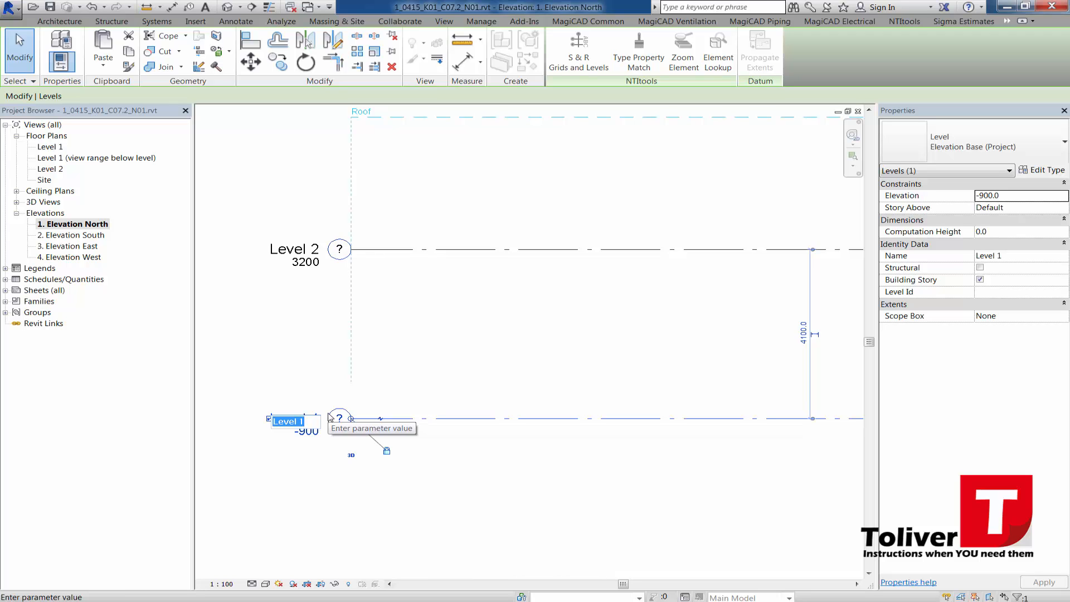
pyautogui.press('BackSpace')
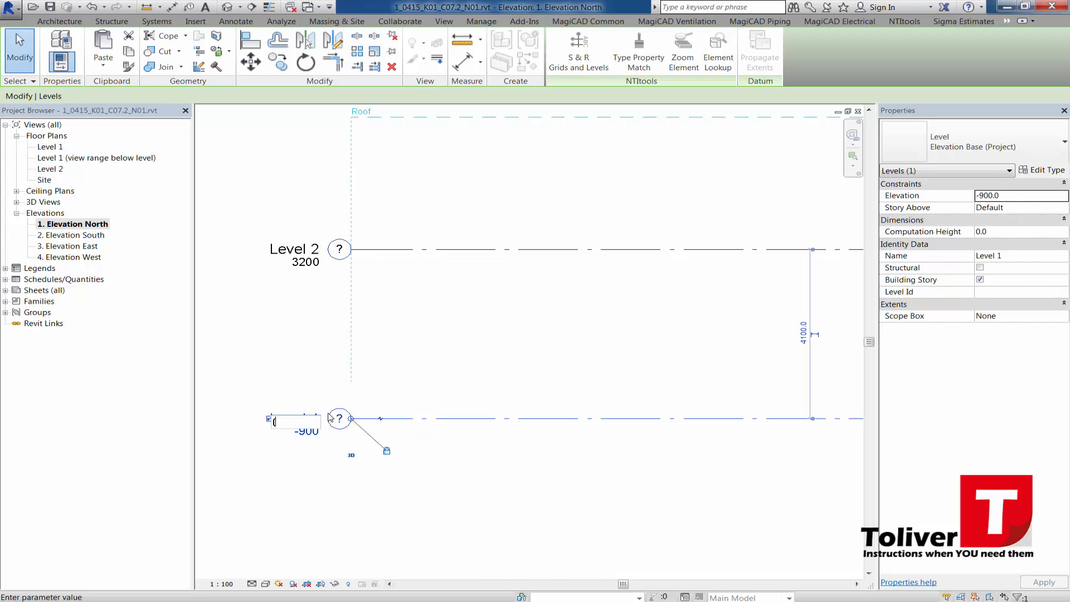
pyautogui.write('(00) Foundatio')
pyautogui.write('n')
pyautogui.press('Return')
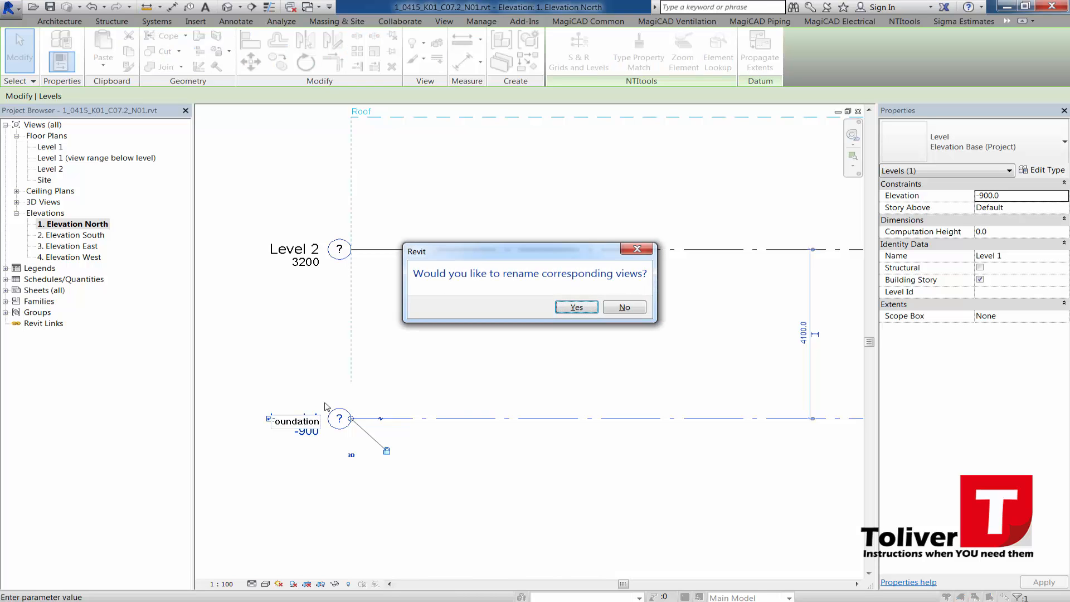
pyautogui.moveTo(549, 251); pyautogui.dragTo(538, 257)
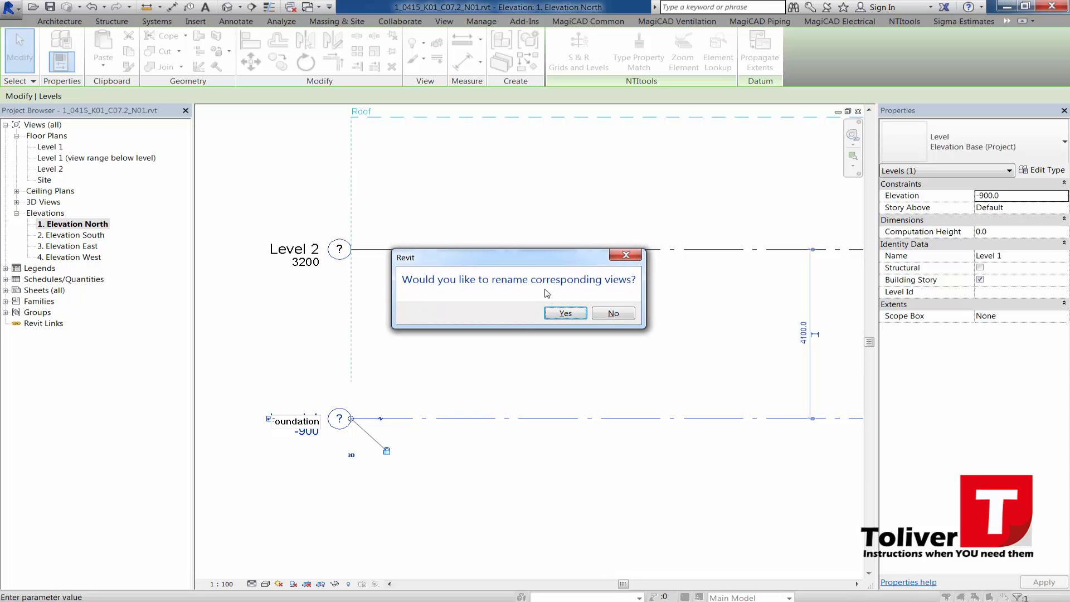
pyautogui.click(557, 316)
pyautogui.click(296, 326)
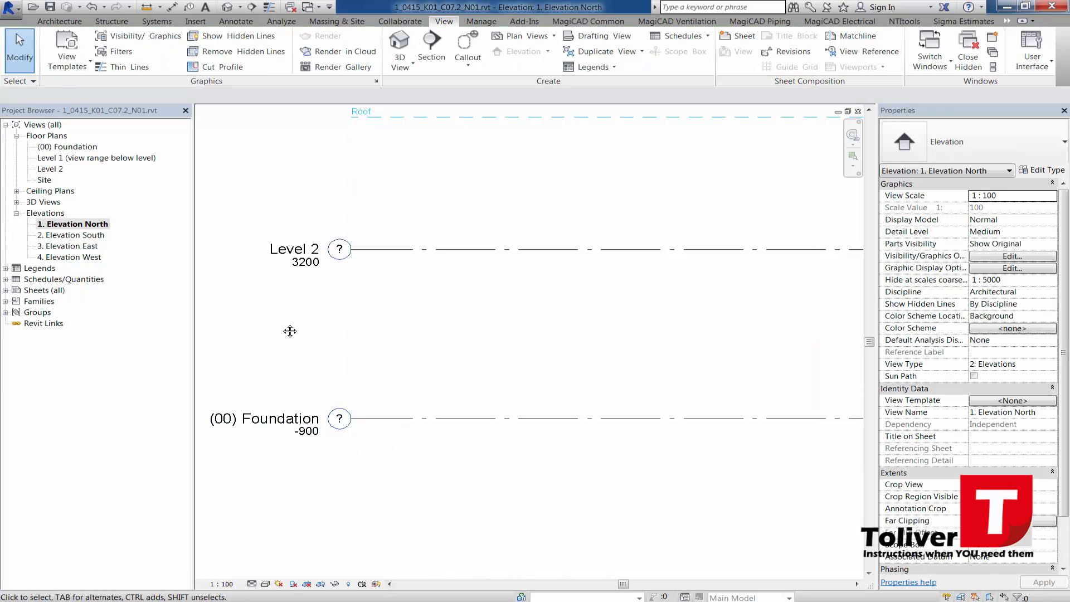
# - Rename Level 2 as "(01) Ground Floor" and rename its corresponding views too
pyautogui.moveTo(290, 332); pyautogui.dragTo(346, 376, button='middle')
pyautogui.click(369, 291)
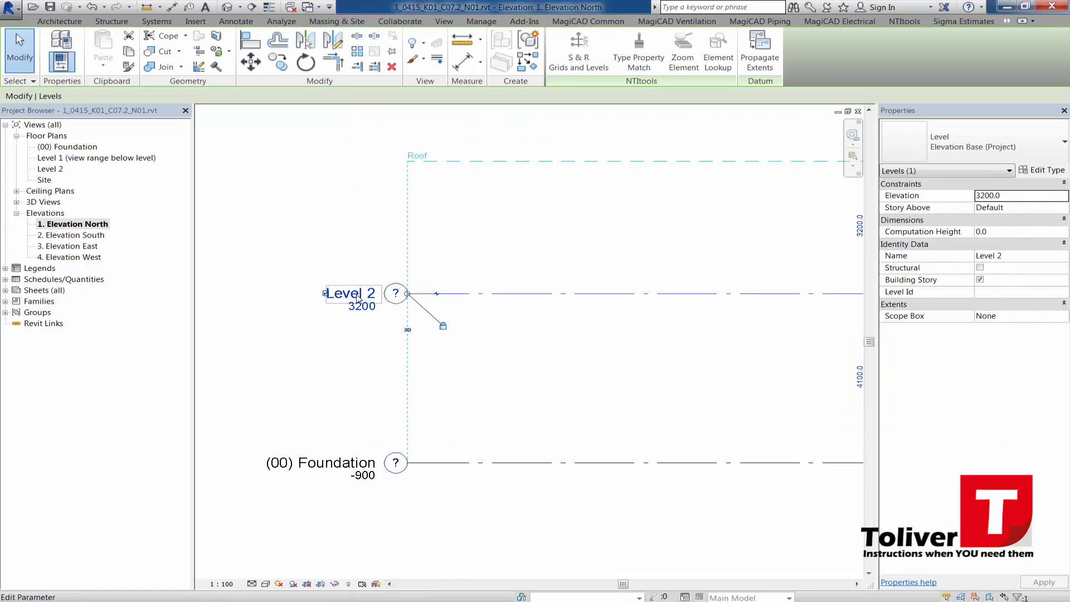
pyautogui.click(358, 295)
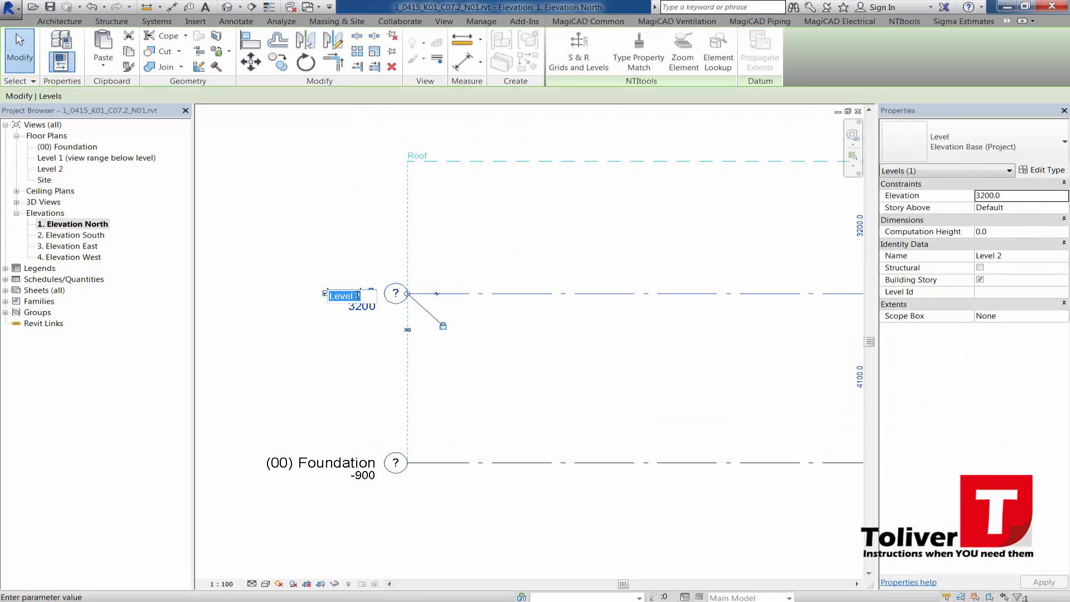
pyautogui.write('(01) Groundfo')
pyautogui.press('BackSpace')
pyautogui.press('BackSpace')
pyautogui.write('Floor')
pyautogui.press('Return')
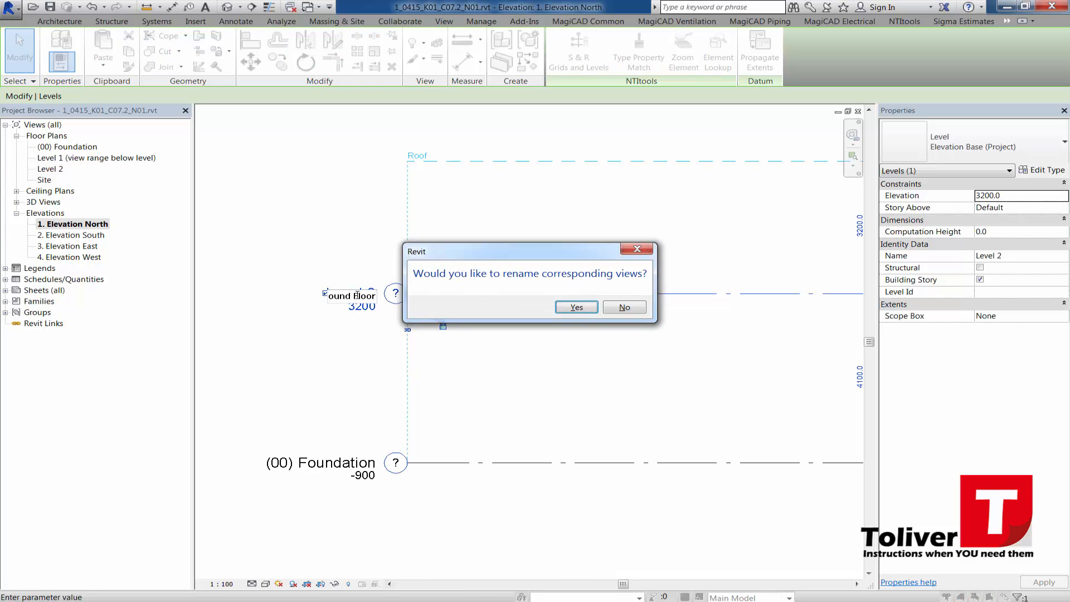
pyautogui.click(577, 307)
pyautogui.click(346, 368)
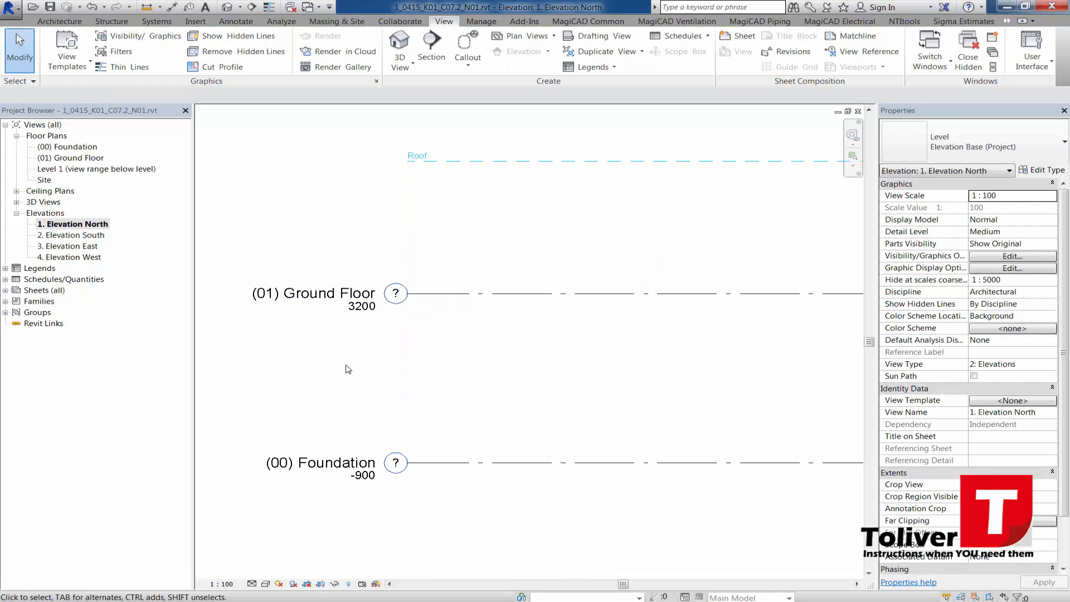
# - Set the elevation of the (01) Ground Floor level to 150
pyautogui.scroll(-2, 433, 334)
pyautogui.click(434, 328)
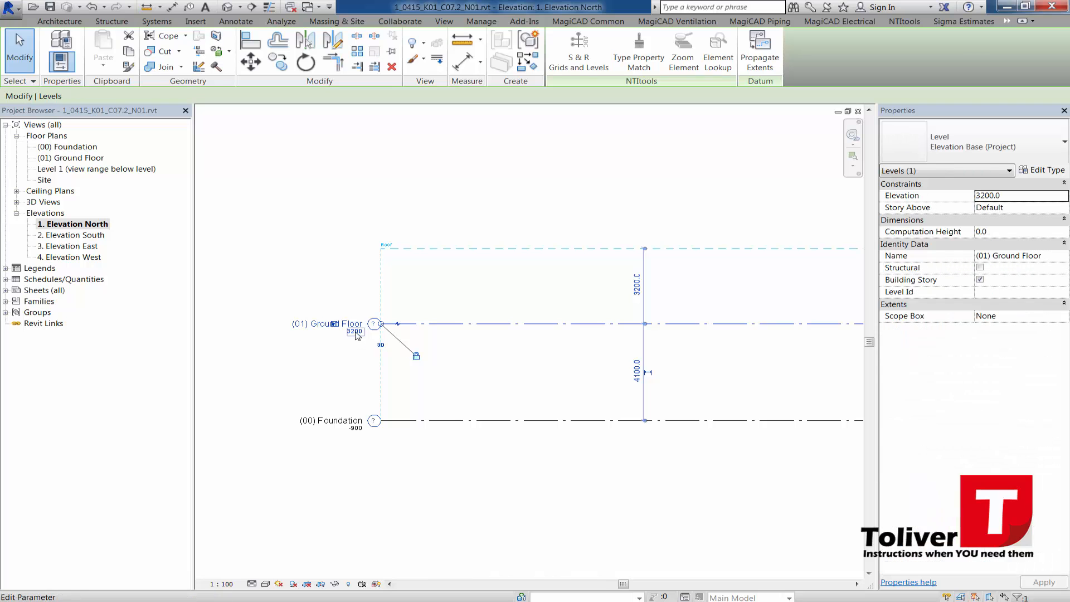
pyautogui.click(355, 332)
pyautogui.write('15')
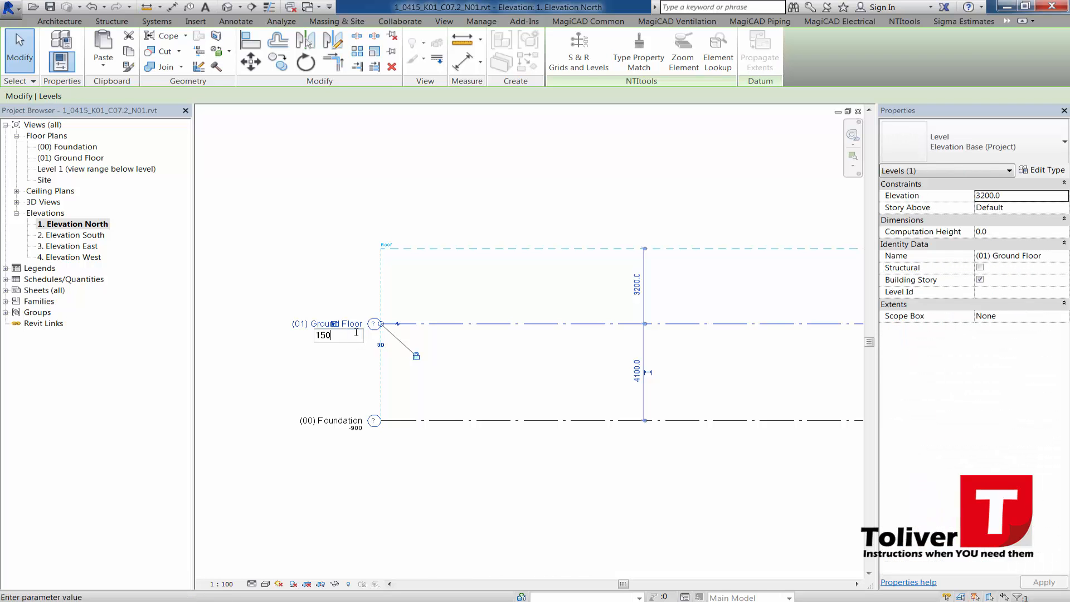
pyautogui.write('0')
pyautogui.press('Return')
pyautogui.click(347, 344)
pyautogui.scroll(4, 334, 390)
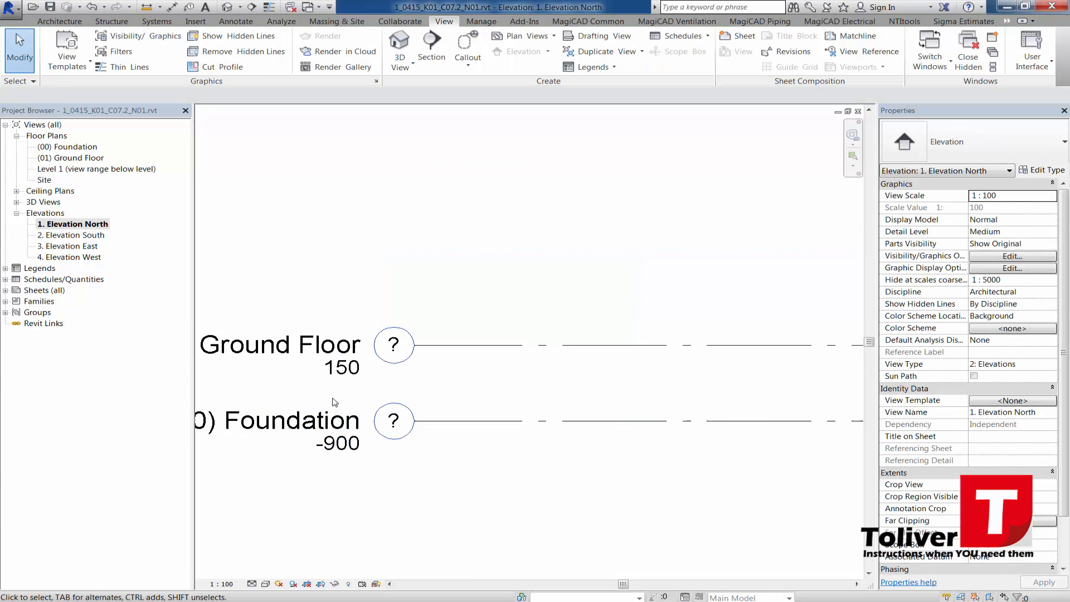
# - Draw a new level 2500 above (01) Ground Floor, with its own plan view and both ends aligned with the existing levels
pyautogui.scroll(1, 335, 402)
pyautogui.scroll(-4, 407, 351)
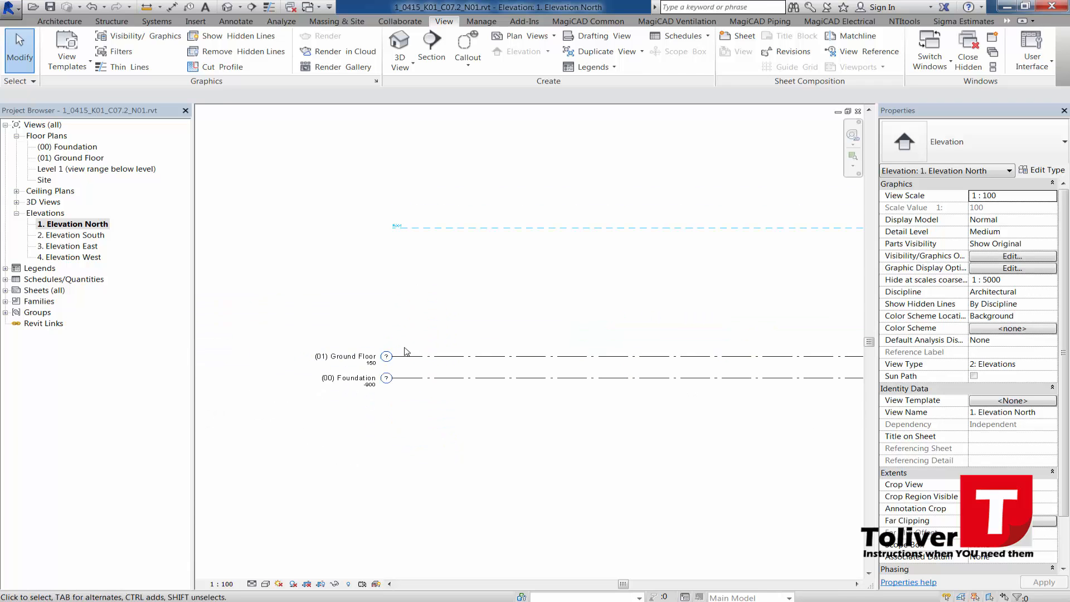
pyautogui.moveTo(445, 339); pyautogui.dragTo(385, 320, button='middle')
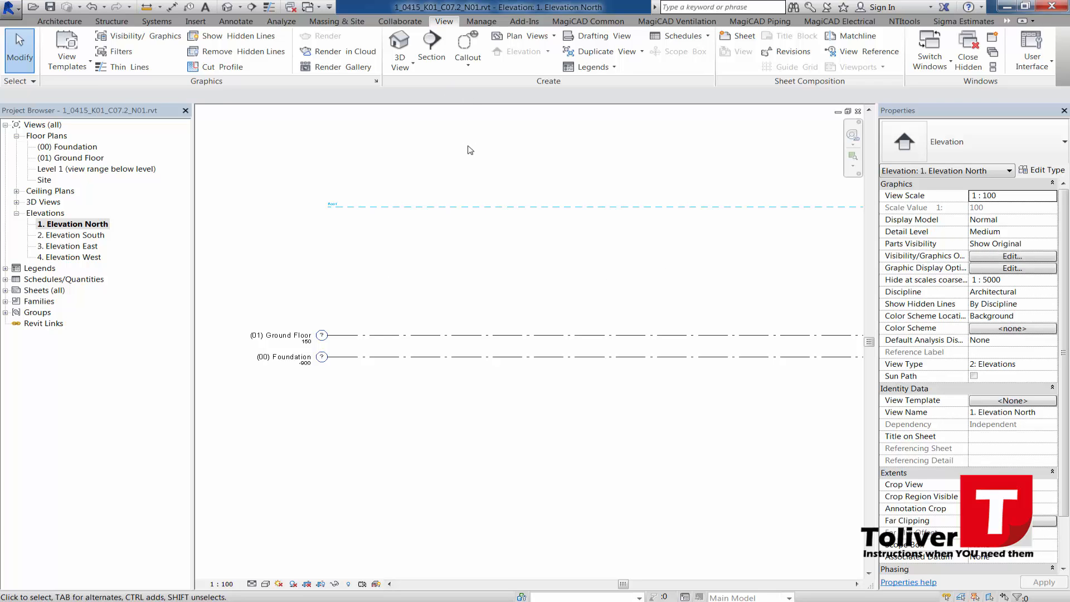
pyautogui.click(69, 23)
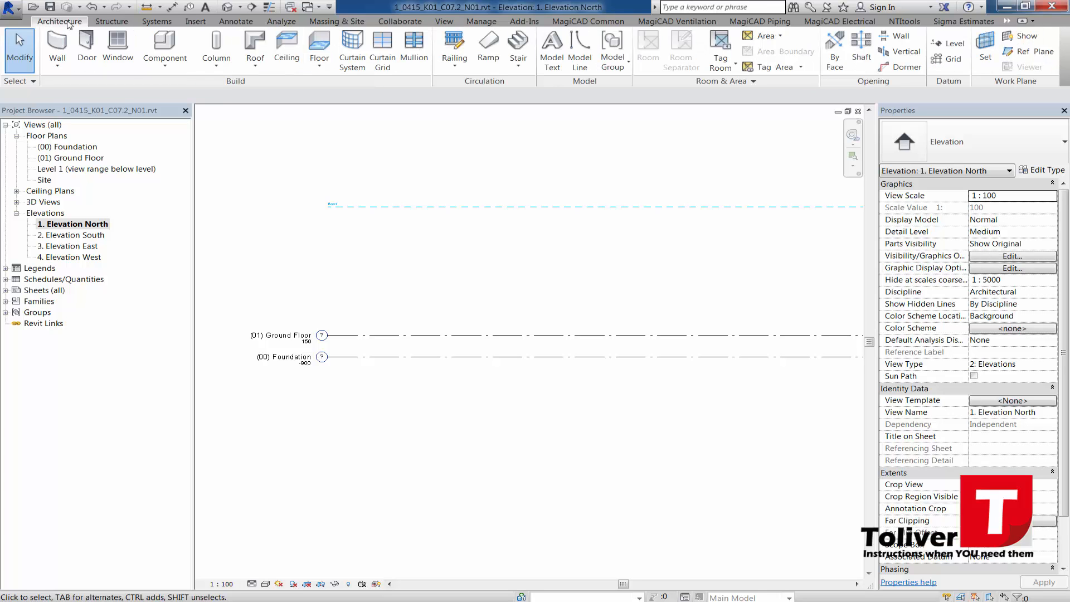
pyautogui.click(942, 44)
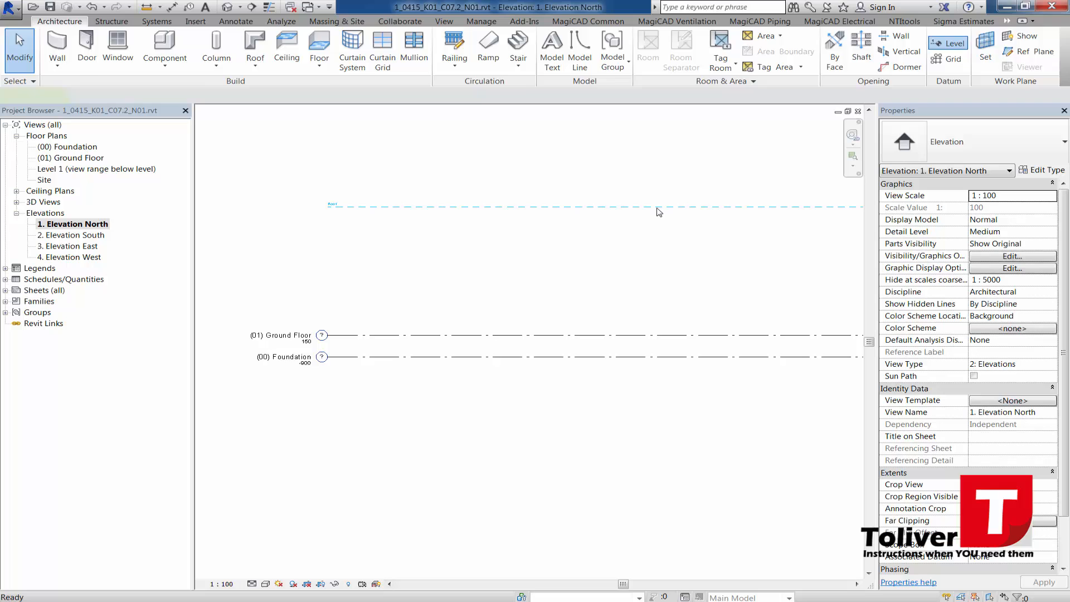
pyautogui.click(328, 284)
pyautogui.scroll(-1, 470, 286)
pyautogui.moveTo(471, 286); pyautogui.dragTo(290, 283, button='middle')
pyautogui.scroll(-1, 616, 275)
pyautogui.moveTo(617, 275); pyautogui.dragTo(358, 294, button='middle')
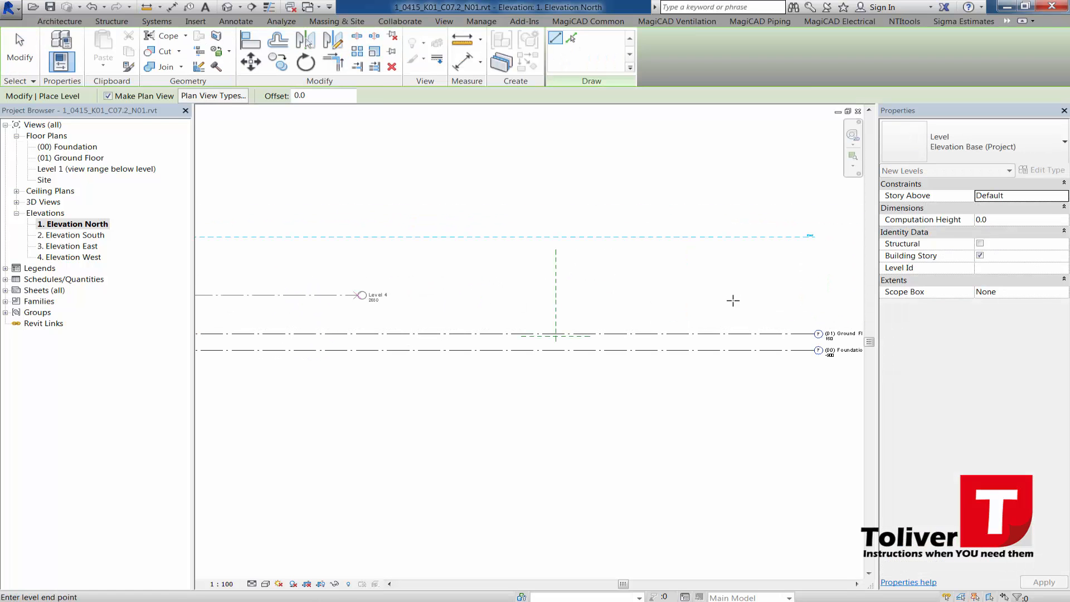
pyautogui.click(815, 296)
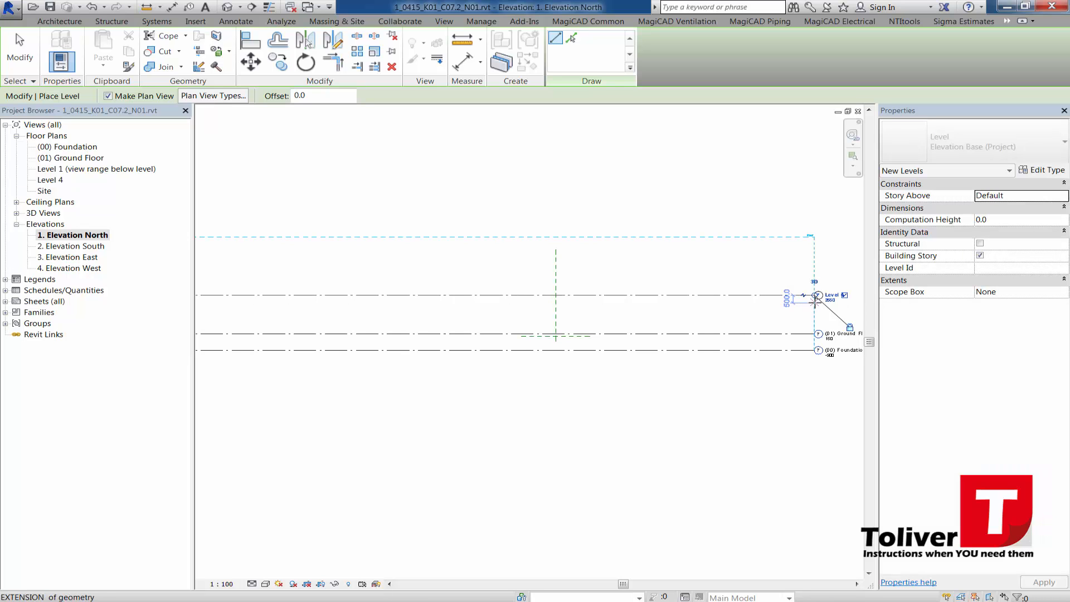
pyautogui.scroll(-1, 410, 325)
pyautogui.moveTo(411, 325); pyautogui.dragTo(566, 333, button='middle')
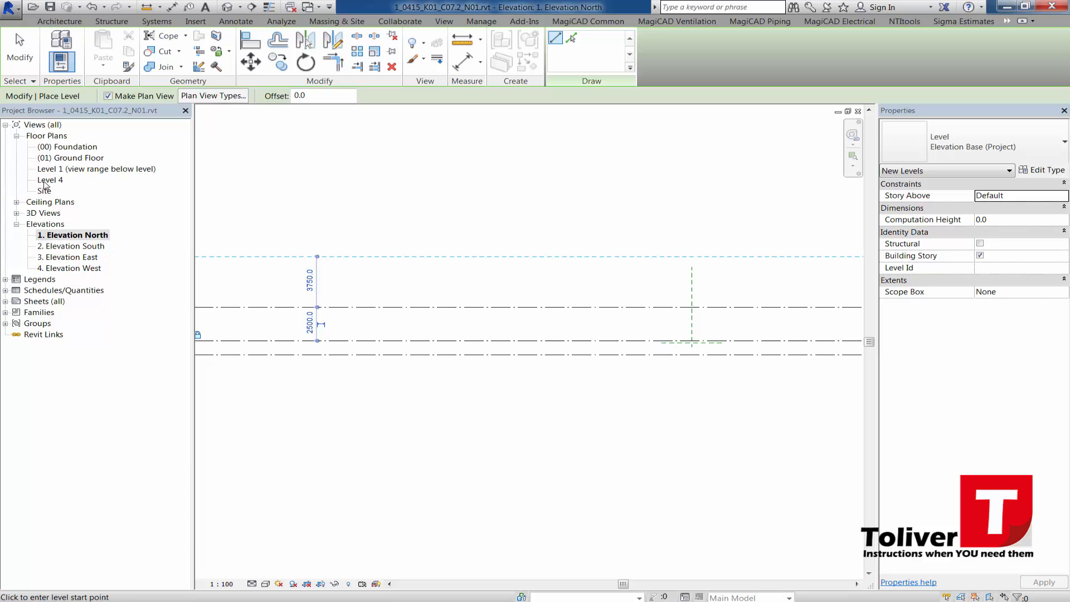
pyautogui.moveTo(284, 282); pyautogui.dragTo(479, 291, button='middle')
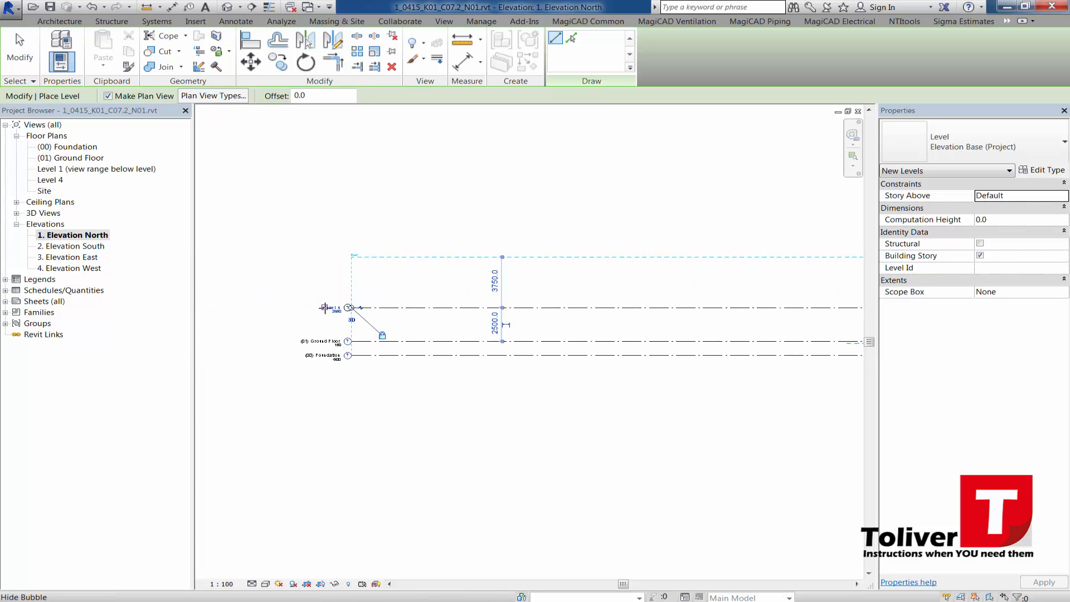
pyautogui.press('Escape')
pyautogui.press('Escape')
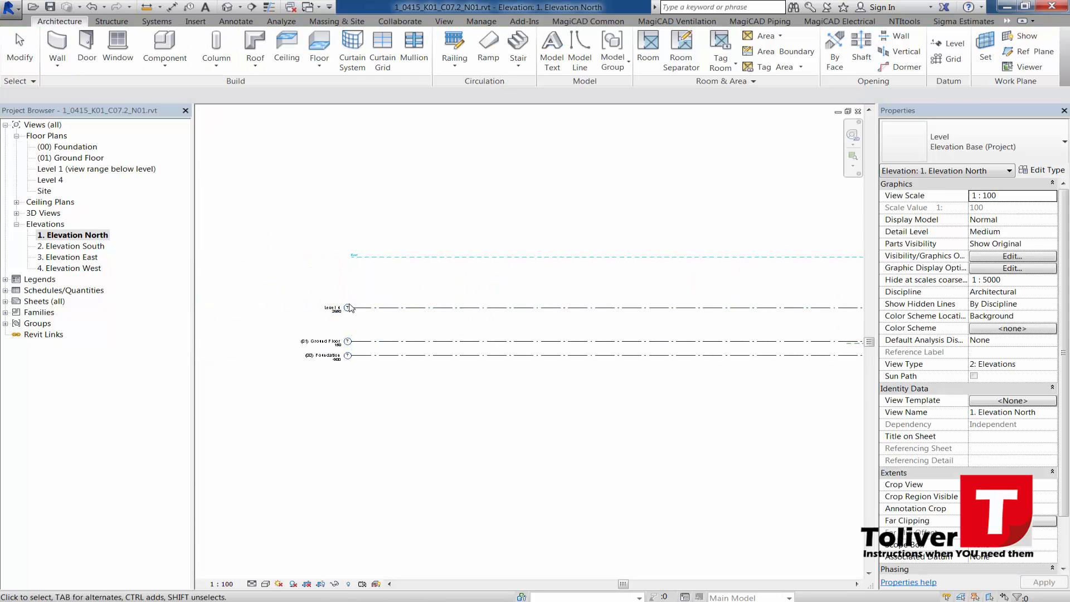
# - Rename Level 4 as "(02) 1st Floor" and rename its corresponding level and views too
pyautogui.scroll(2, 322, 322)
pyautogui.scroll(2, 321, 322)
pyautogui.click(321, 321)
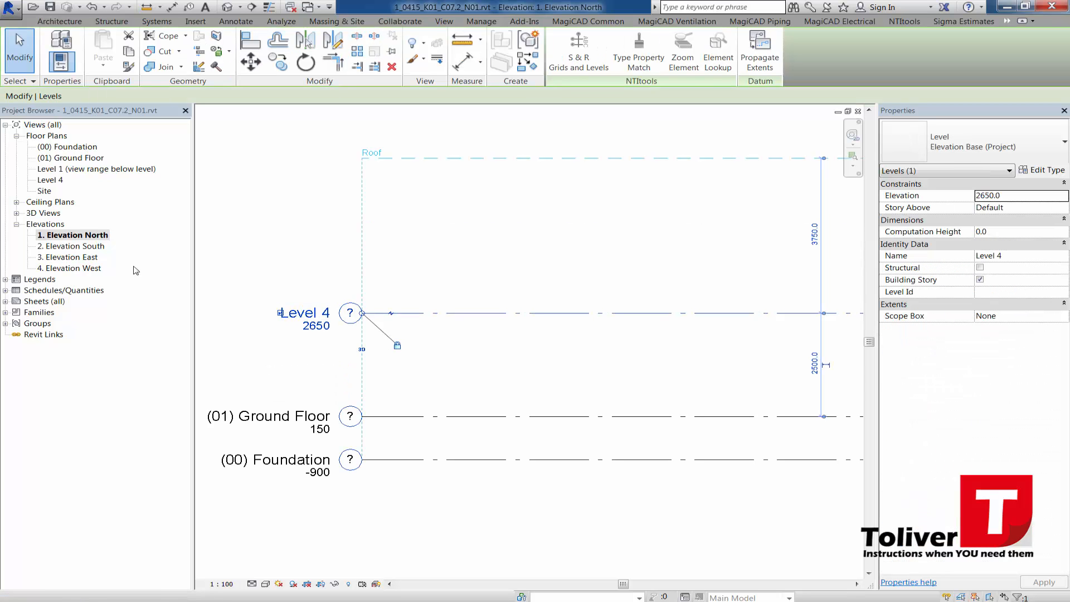
pyautogui.click(54, 182)
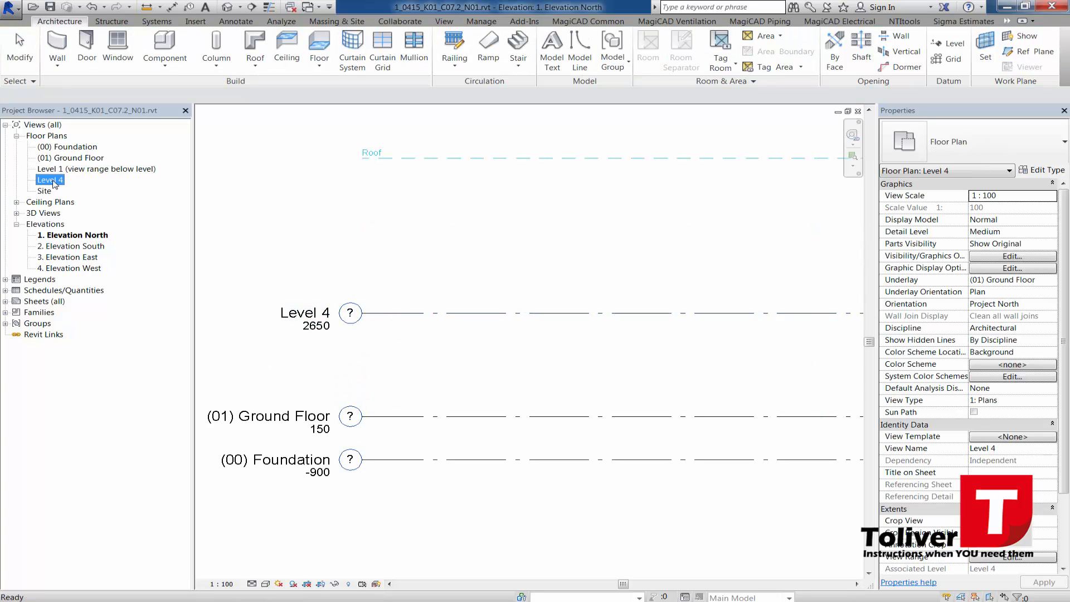
pyautogui.press('F2')
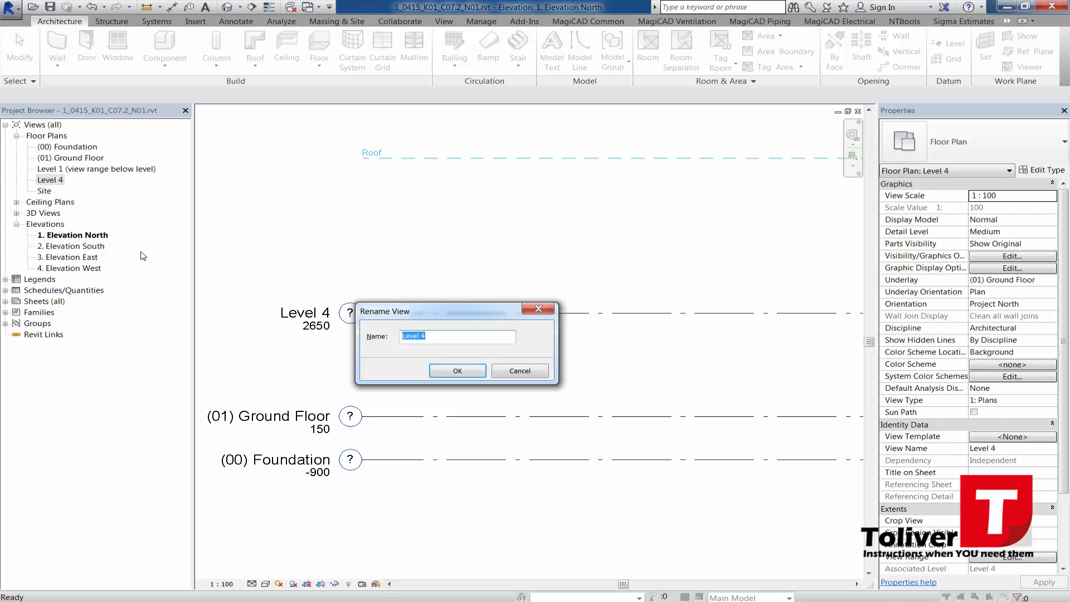
pyautogui.write('(')
pyautogui.click(451, 372)
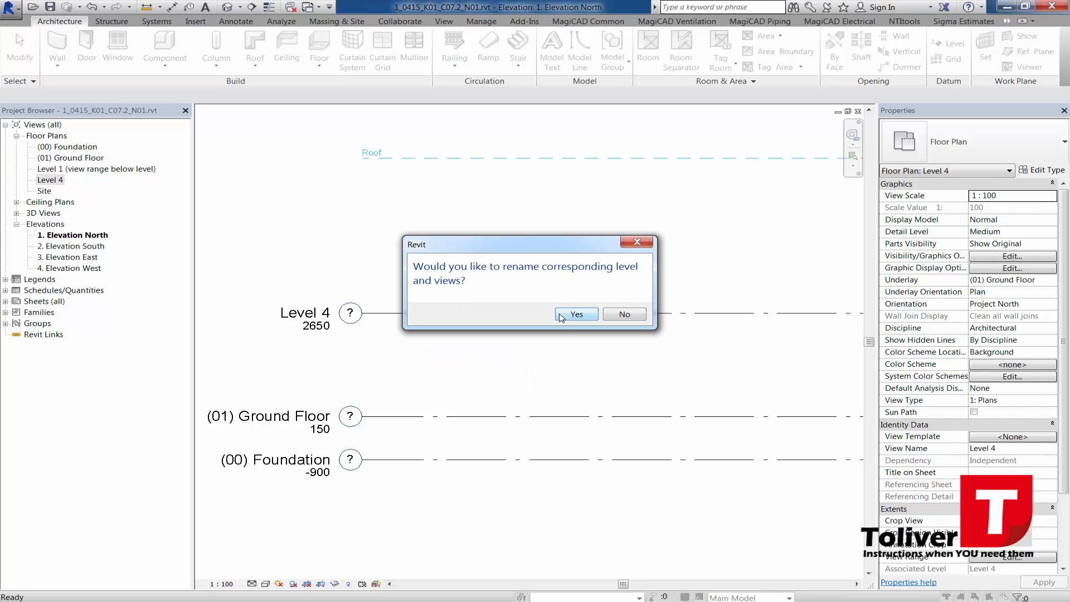
pyautogui.click(561, 316)
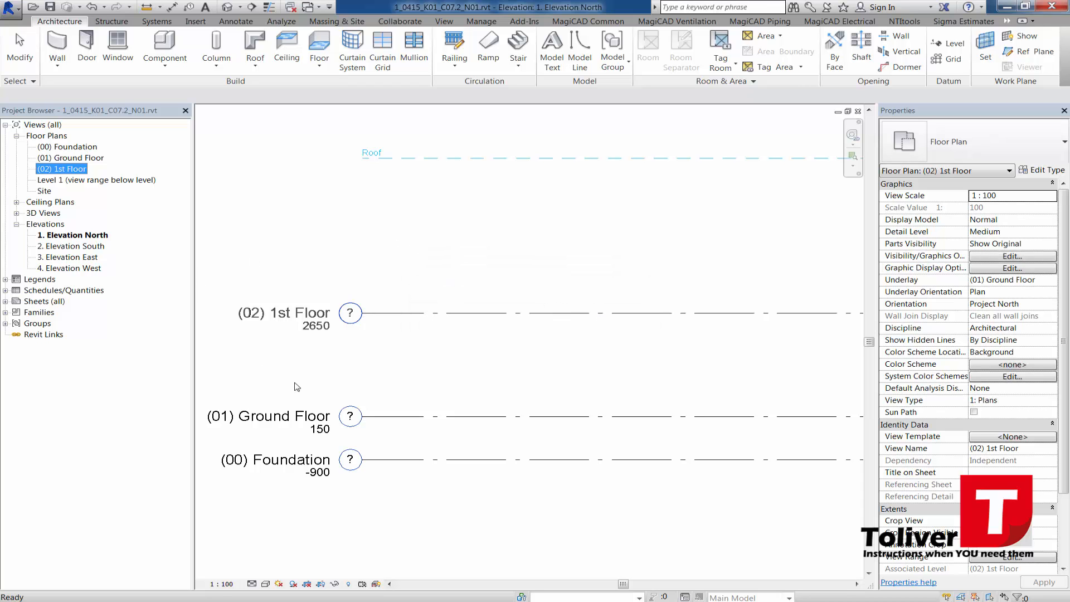
# - Try deleting the Roof reference level and undo the deletion
pyautogui.scroll(-1, 315, 321)
pyautogui.moveTo(379, 372); pyautogui.dragTo(378, 372, button='middle')
pyautogui.scroll(-3, 378, 372)
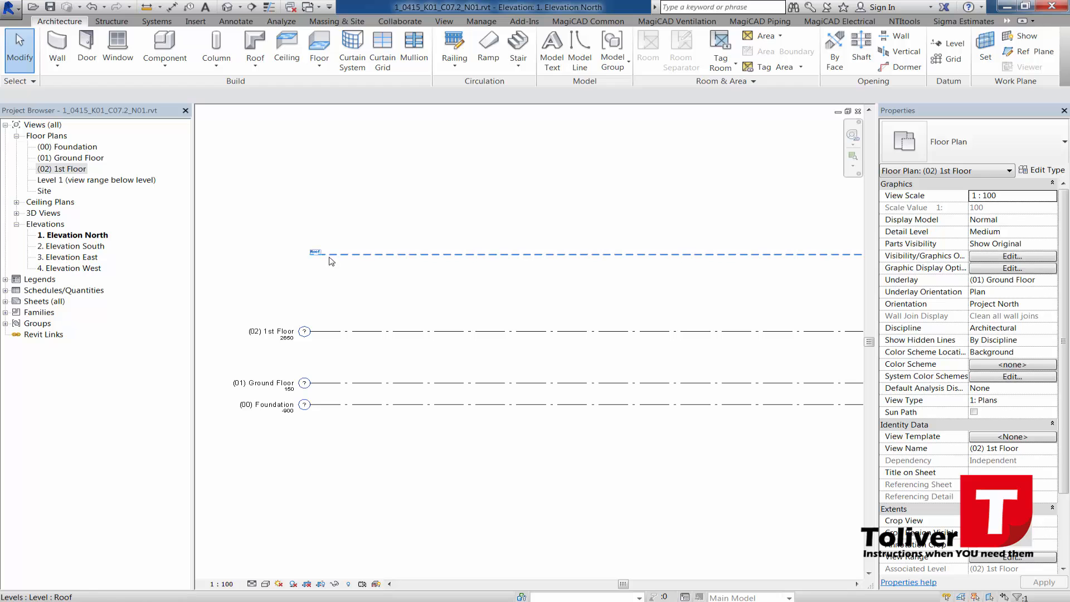
pyautogui.click(331, 258)
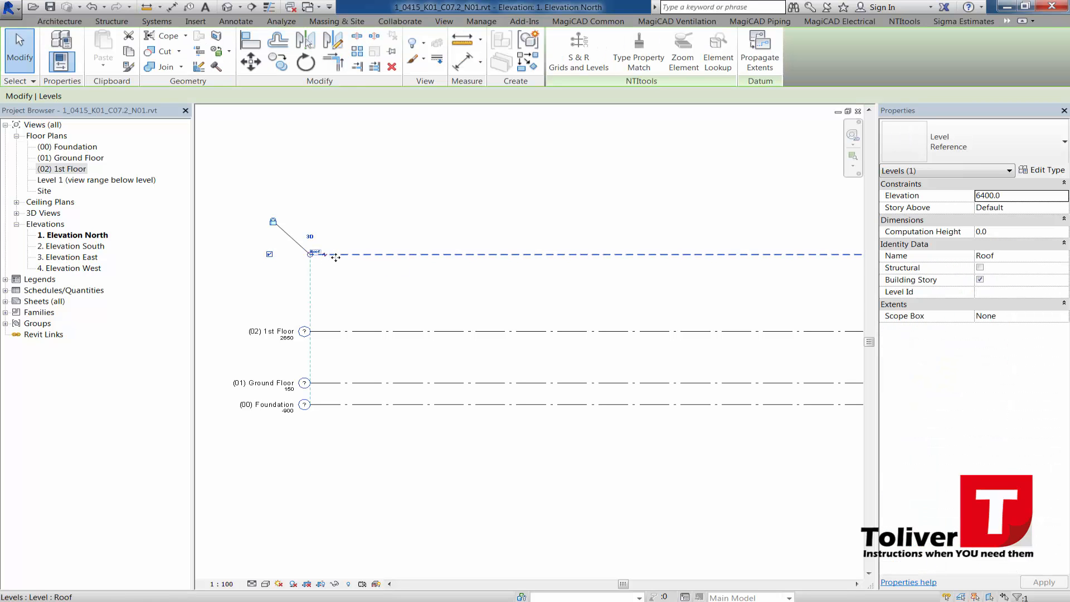
pyautogui.press('Delete')
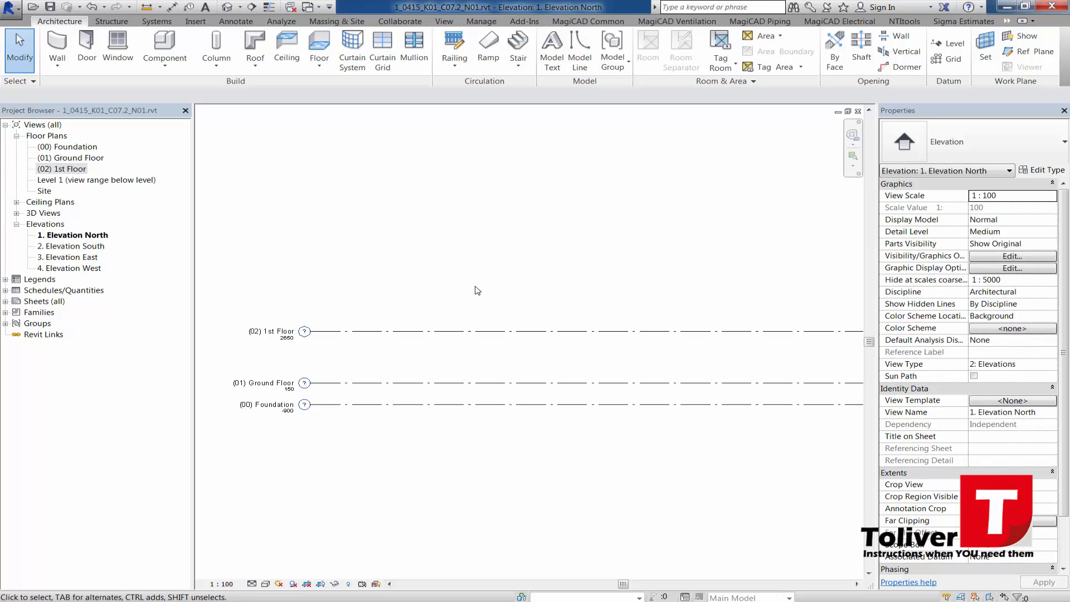
pyautogui.hotkey('ctrl', 'z')
# - Delete the "Level 1 (view range below level)" floor plan view from the project
pyautogui.click(75, 182)
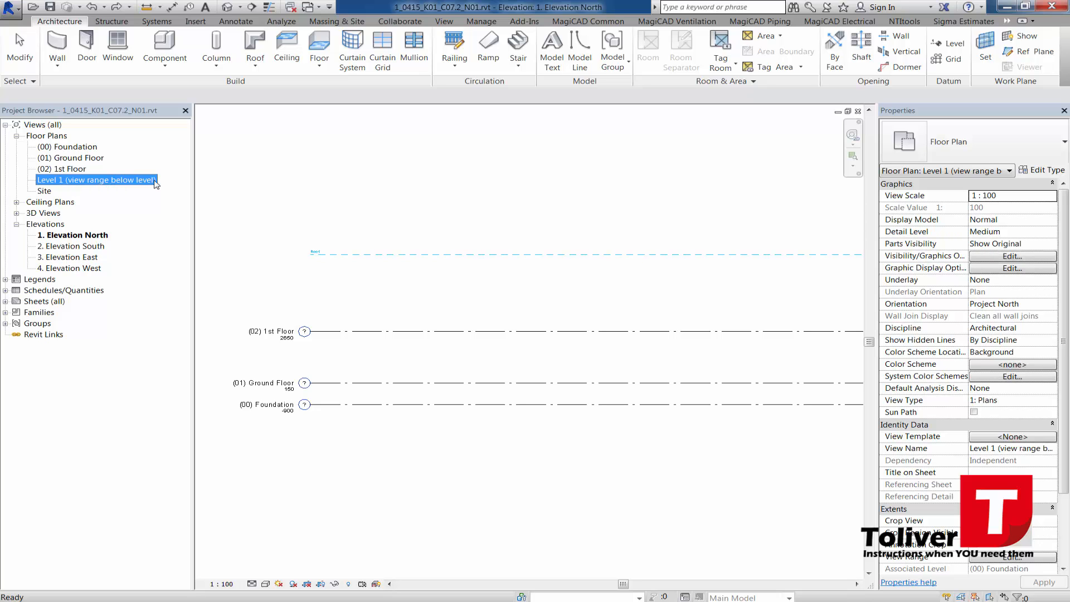
pyautogui.press('Delete')
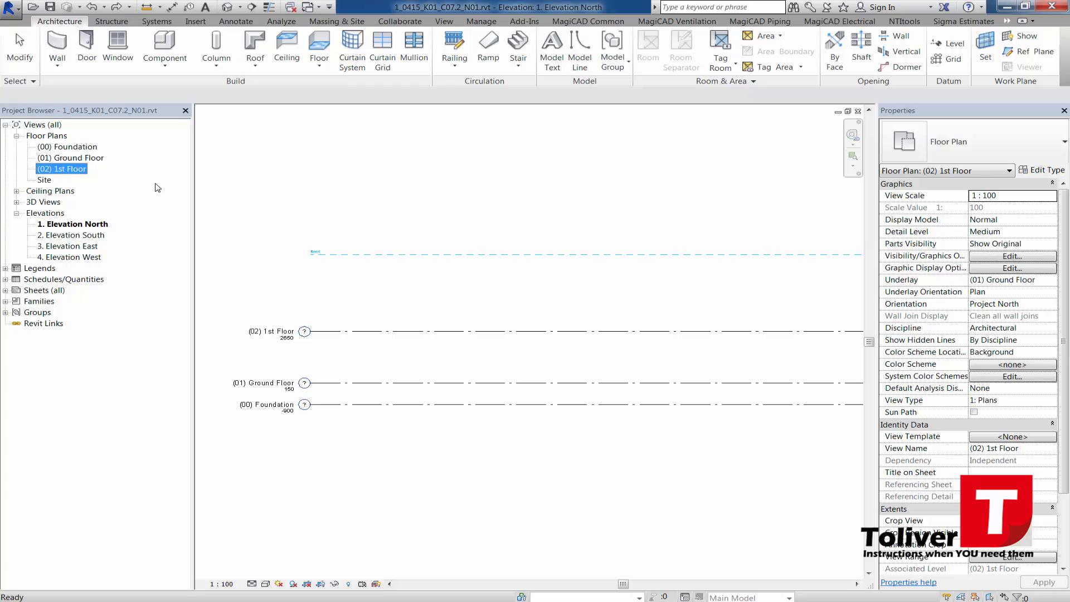
pyautogui.click(422, 308)
pyautogui.scroll(-1, 471, 286)
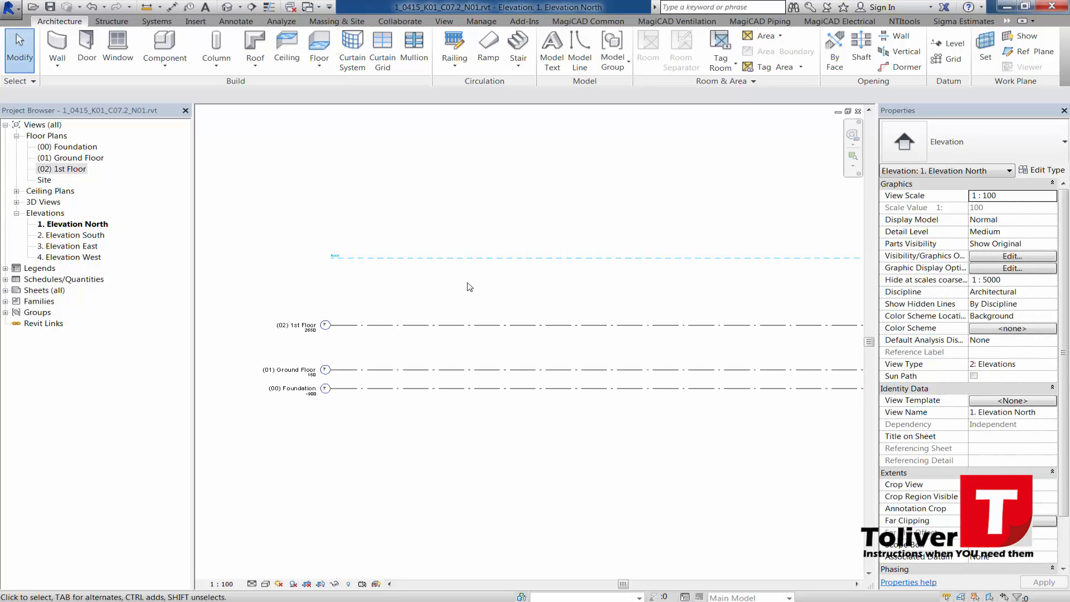
# - Examine the spacing of the (02) 1st Floor and (01) Ground Floor levels and the full extent of all level lines
pyautogui.scroll(-1, 421, 270)
pyautogui.moveTo(462, 269); pyautogui.dragTo(387, 280, button='middle')
pyautogui.scroll(1, 339, 305)
pyautogui.scroll(1, 271, 328)
pyautogui.moveTo(270, 328); pyautogui.dragTo(340, 306, button='middle')
pyautogui.click(373, 261)
pyautogui.click(374, 263)
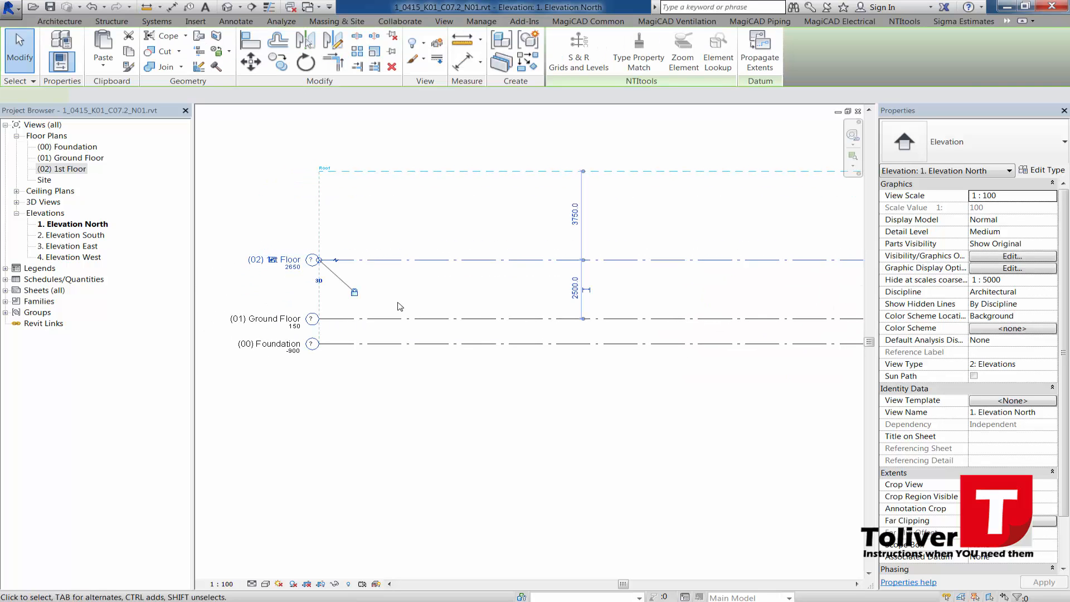
pyautogui.click(515, 319)
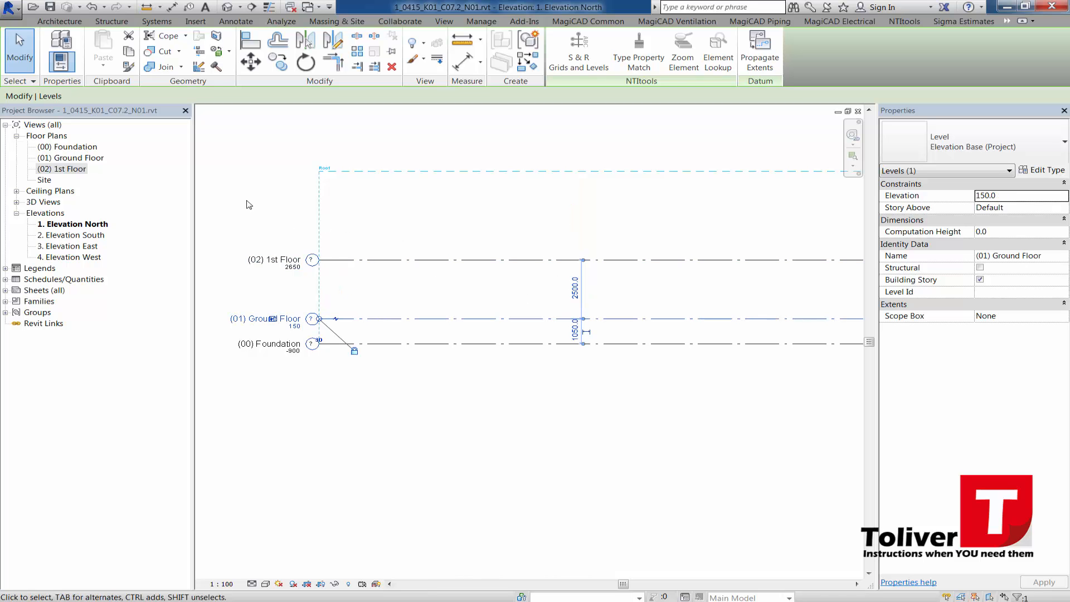
pyautogui.scroll(-2, 409, 245)
pyautogui.moveTo(412, 251); pyautogui.dragTo(339, 233, button='middle')
pyautogui.scroll(-1, 339, 233)
pyautogui.click(430, 332)
pyautogui.scroll(-1, 431, 332)
pyautogui.moveTo(433, 336); pyautogui.dragTo(404, 340, button='middle')
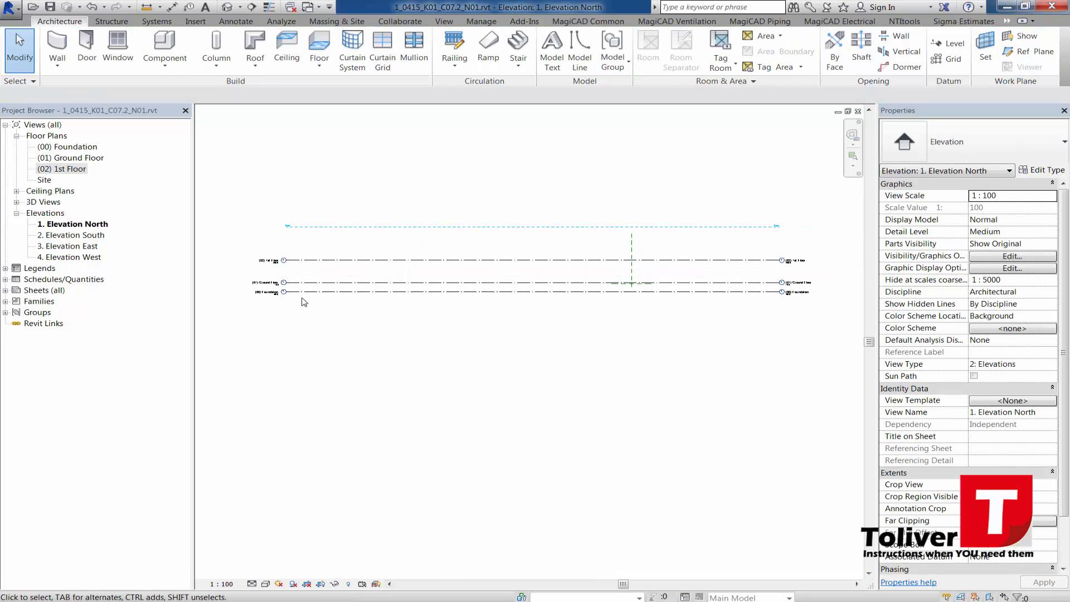